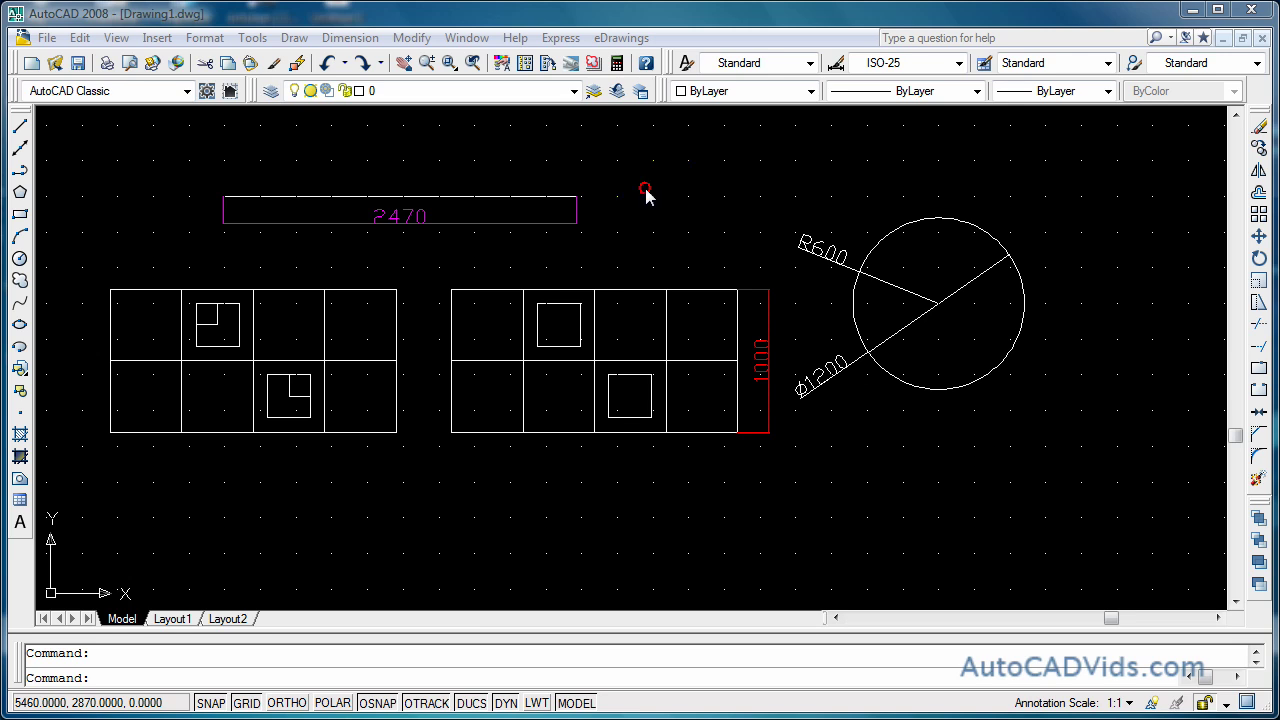
# Step: Bring the AutoCAD 2008 window into focus
pyautogui.click(665, 172)
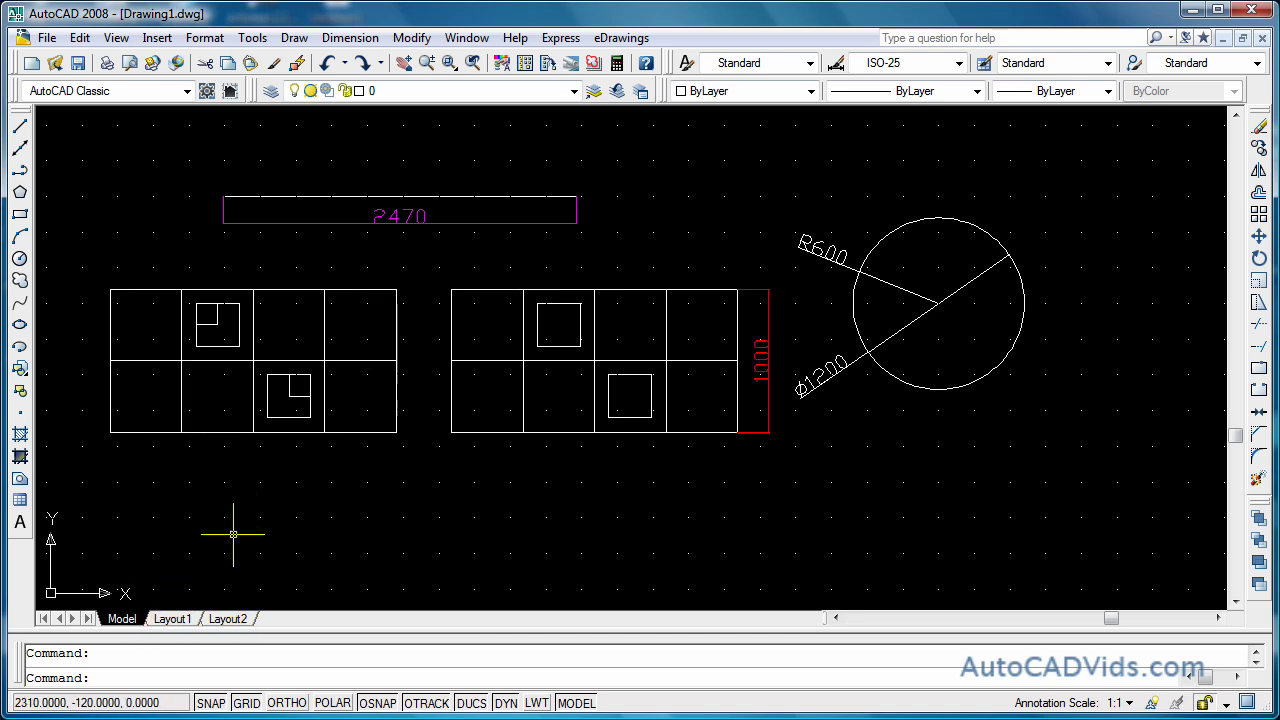
# Step: Switch to Layout1, activate its viewport, and hide the grid dots with F7
pyautogui.click(175, 620)
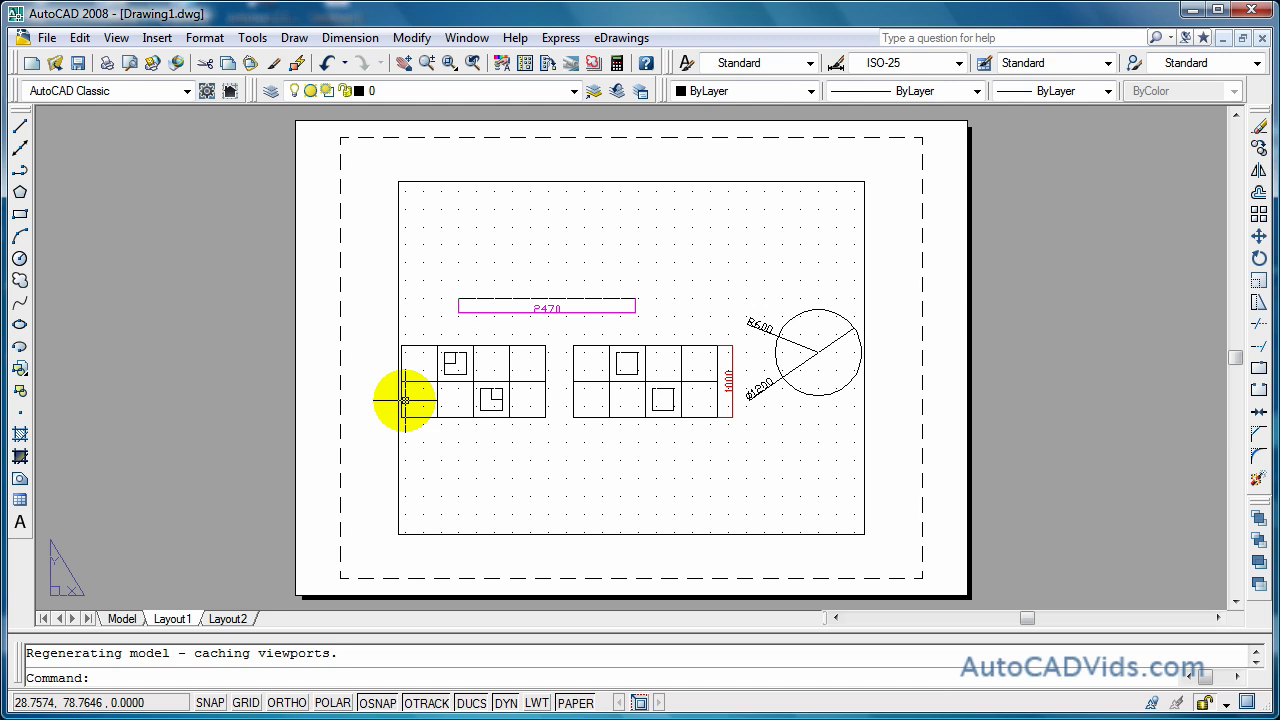
pyautogui.click(633, 453)
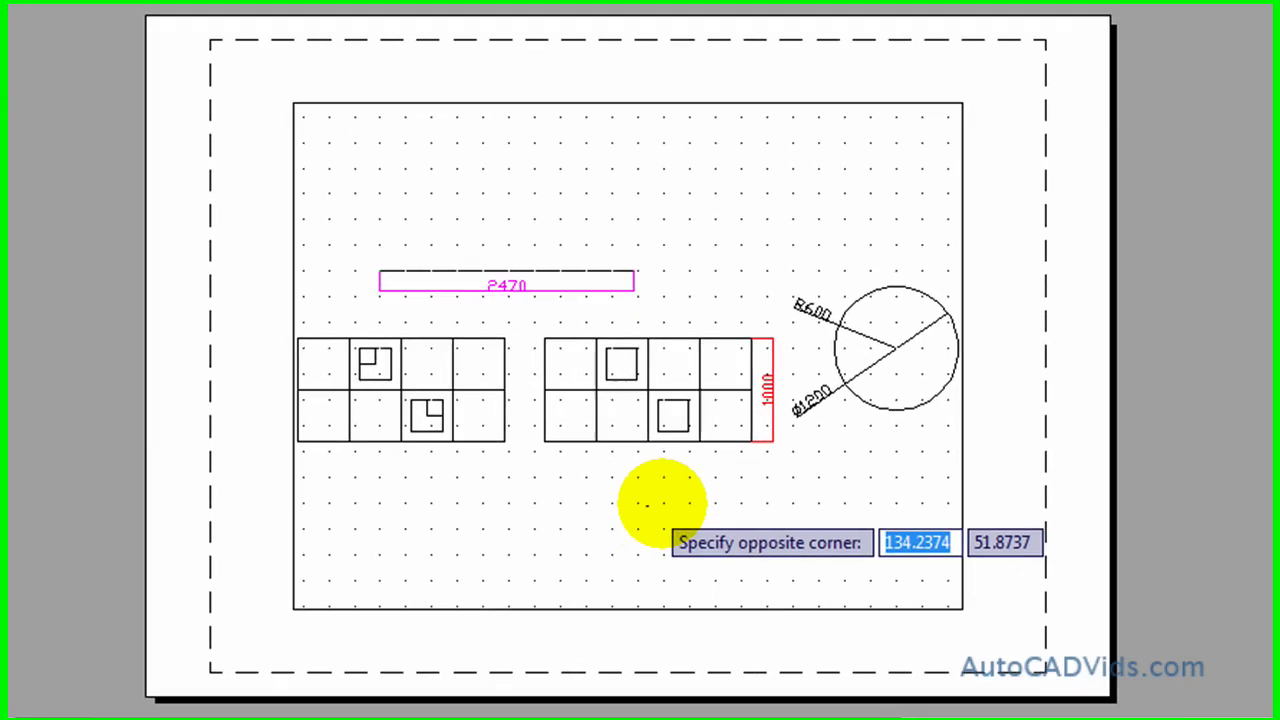
pyautogui.doubleClick(674, 503)
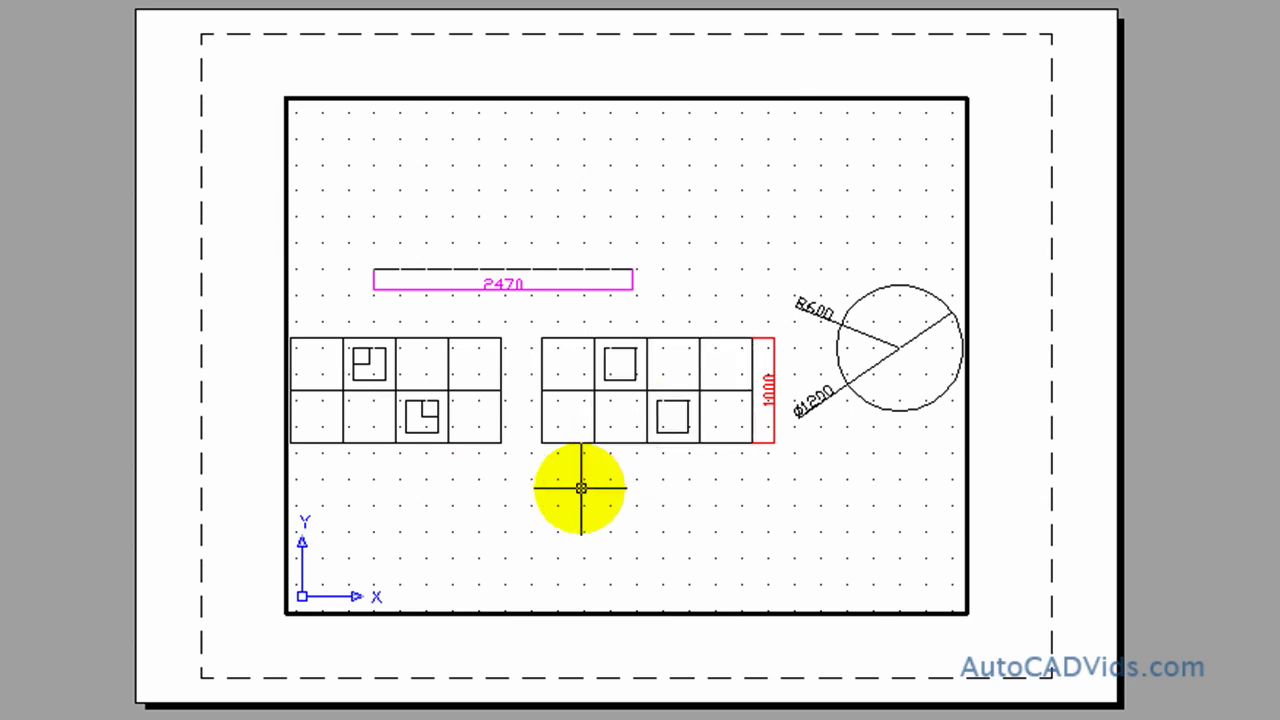
pyautogui.press('F7')
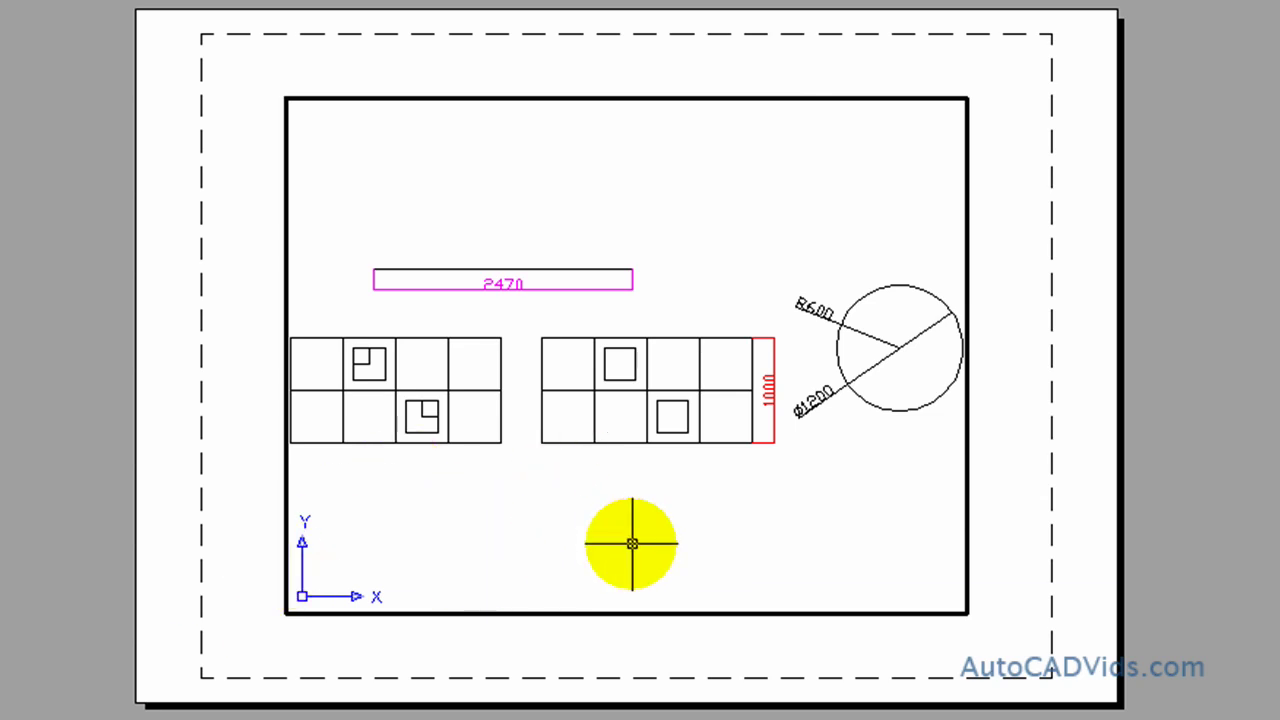
# Step: Stretch the viewport's lower-right and upper-left corners out to the sheet's printable edges
pyautogui.doubleClick(1022, 472)
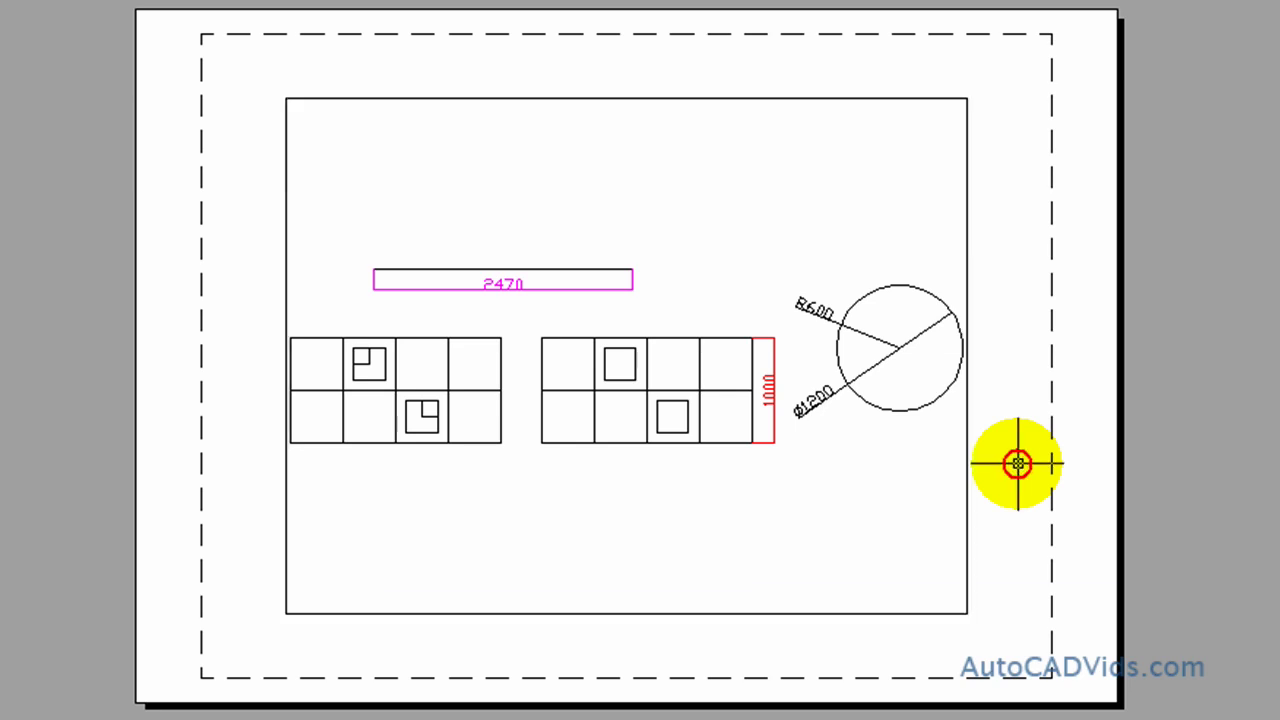
pyautogui.click(968, 608)
pyautogui.click(966, 612)
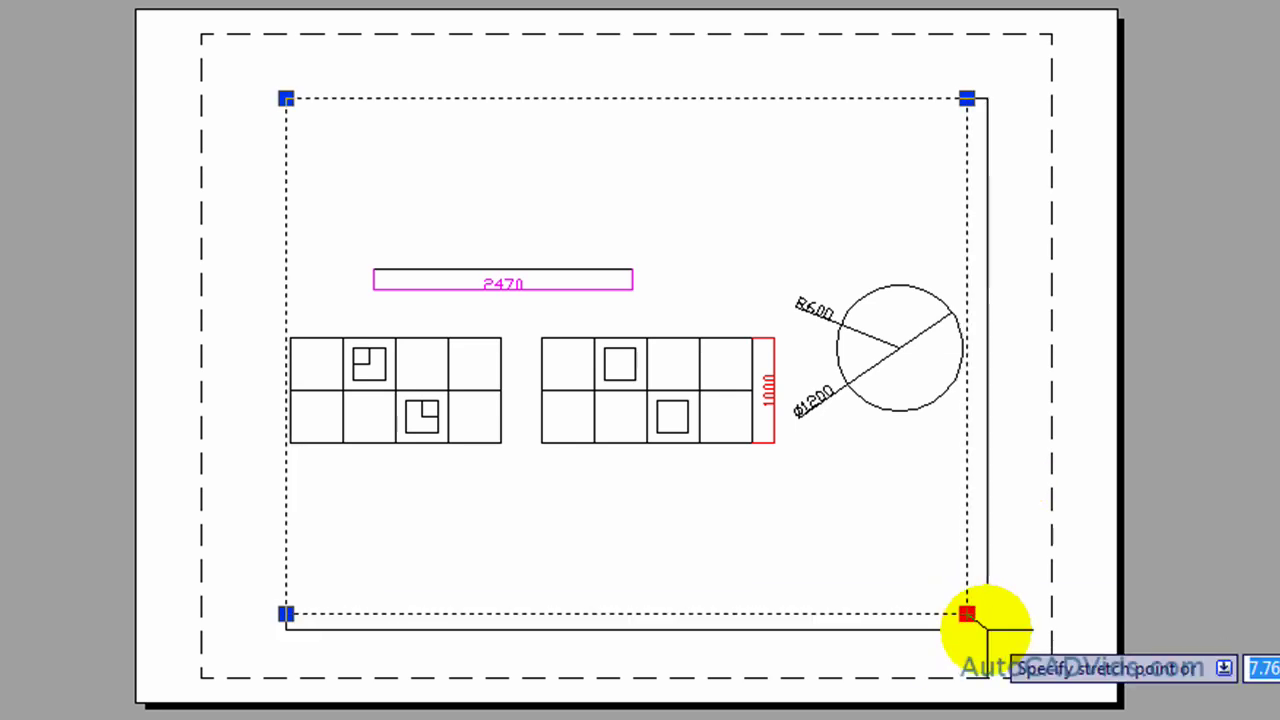
pyautogui.click(1028, 647)
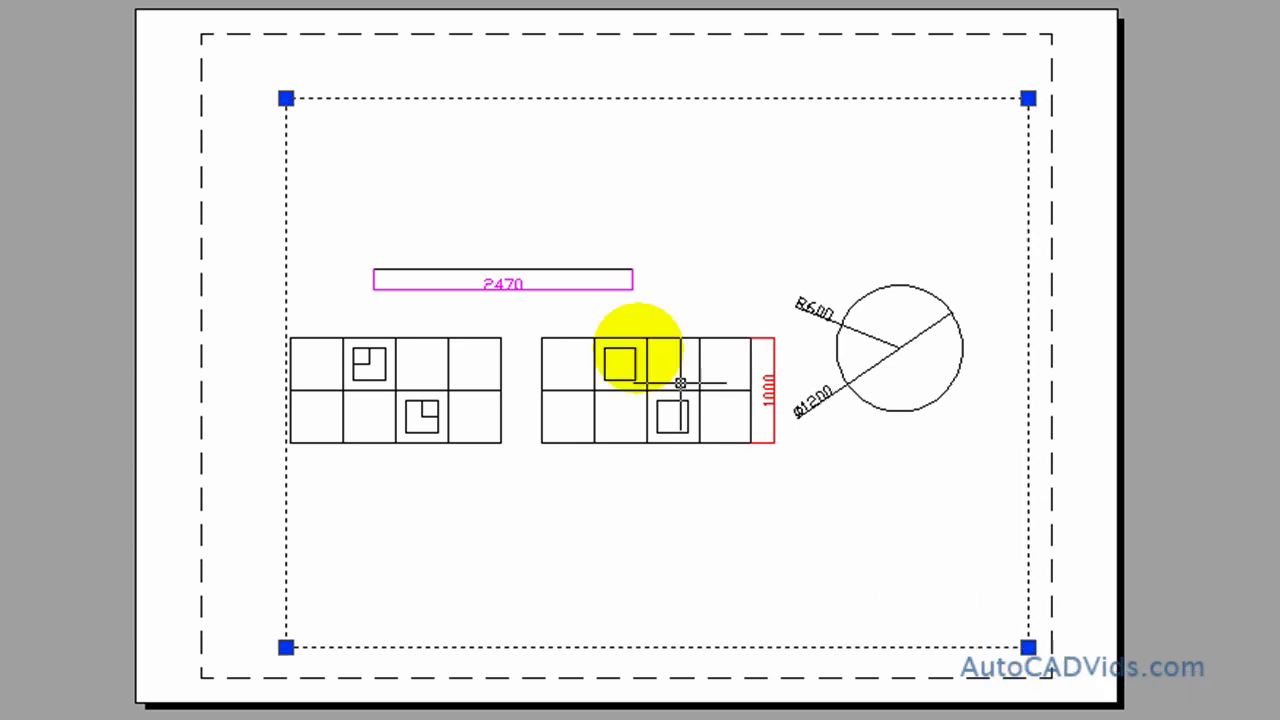
pyautogui.click(286, 98)
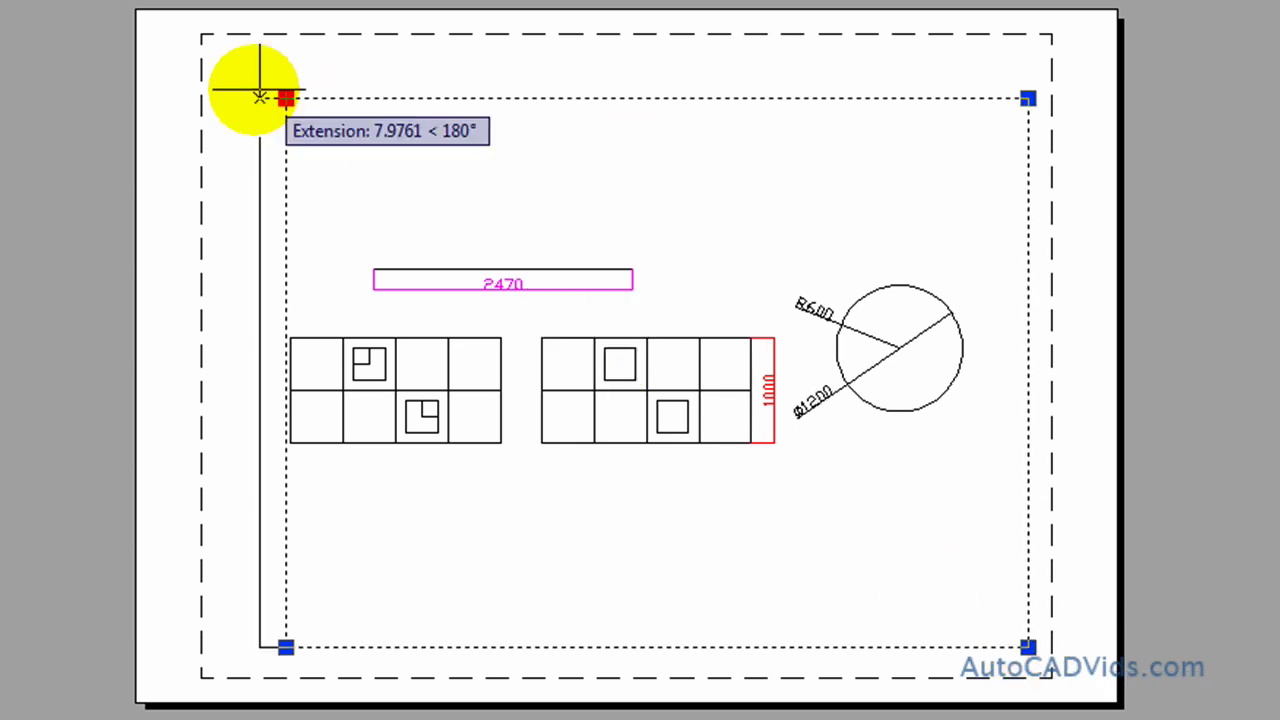
pyautogui.click(214, 50)
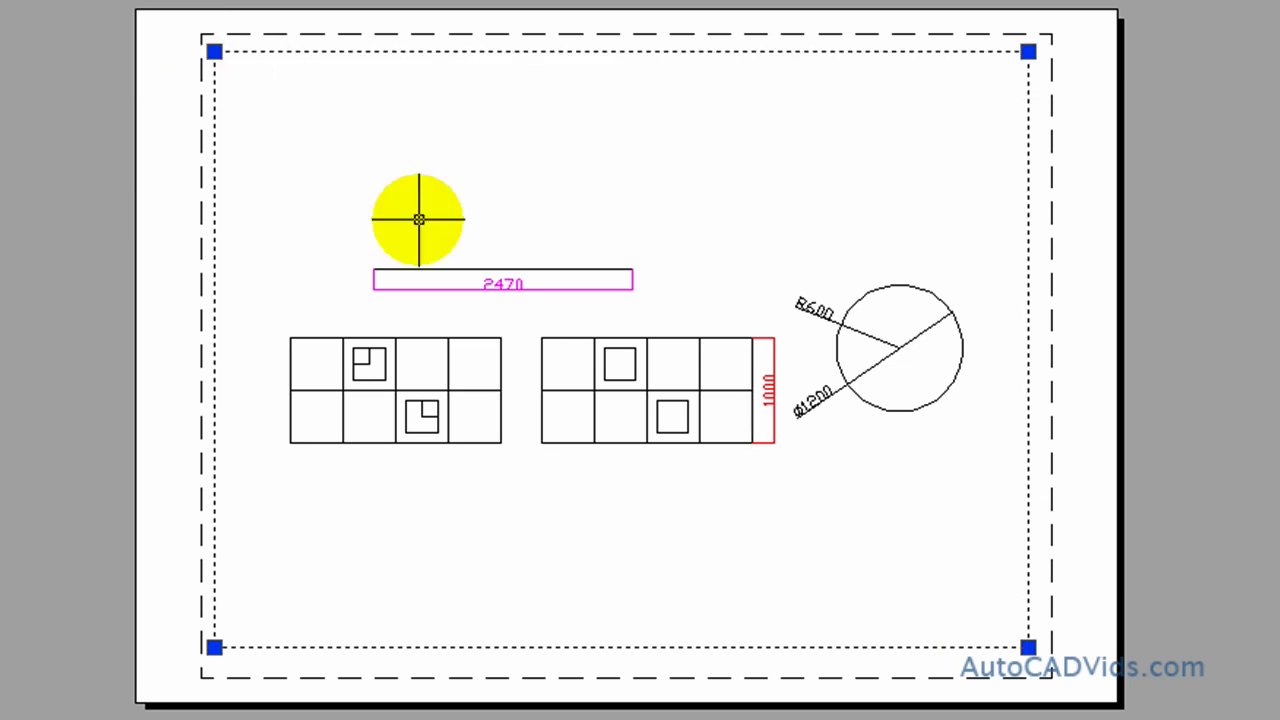
pyautogui.click(536, 160)
pyautogui.click(125, 226)
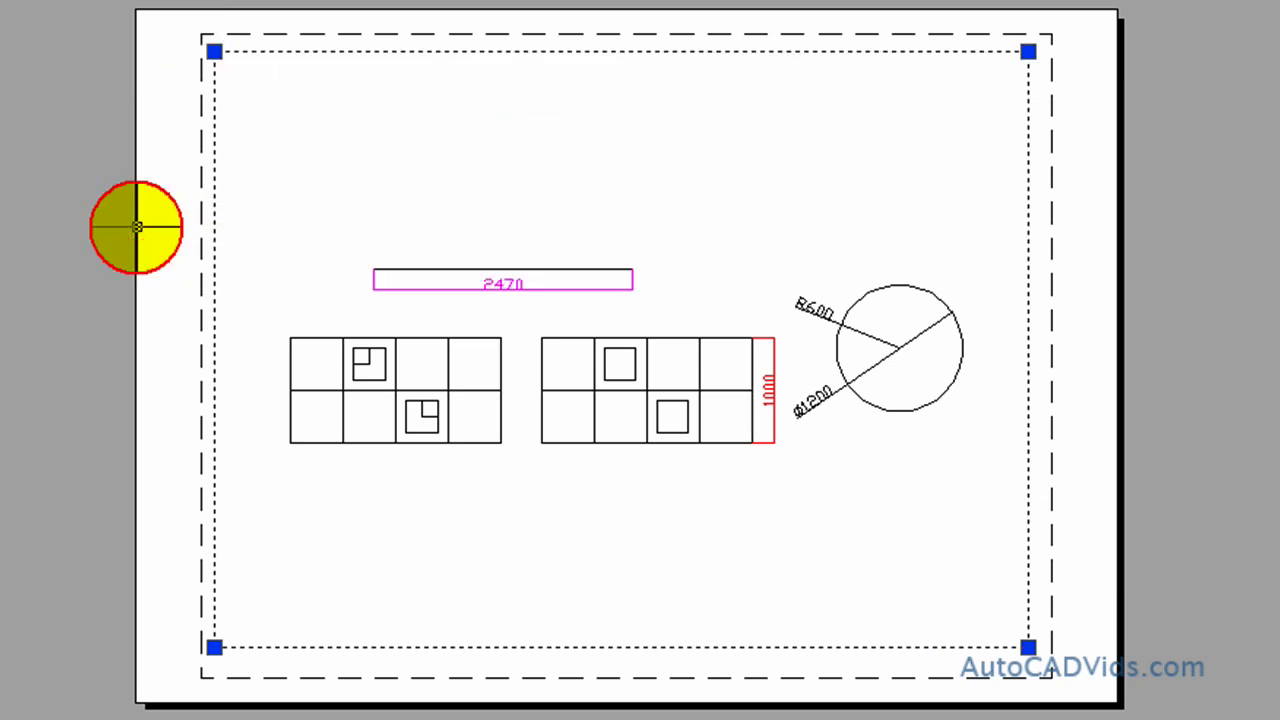
pyautogui.click(157, 222)
pyautogui.press('Escape')
pyautogui.press('Escape')
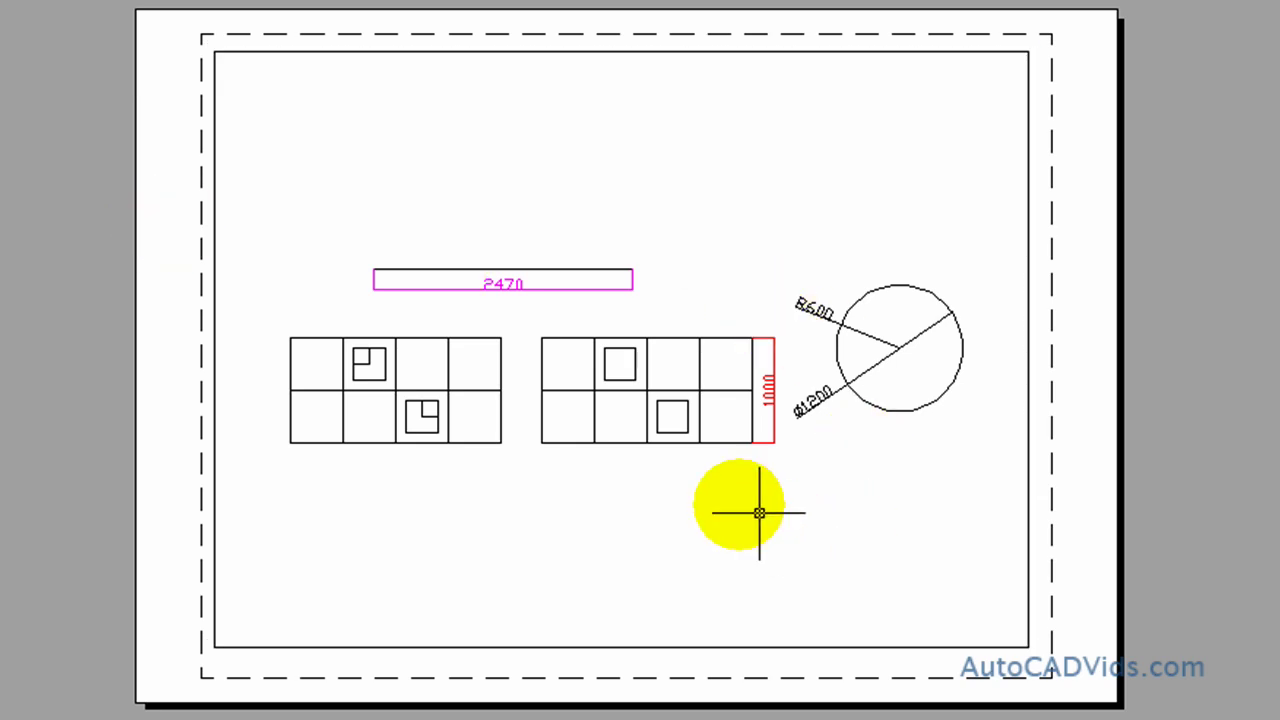
# Step: Inside the viewport, Zoom Window in on the left grid of cells
pyautogui.doubleClick(728, 500)
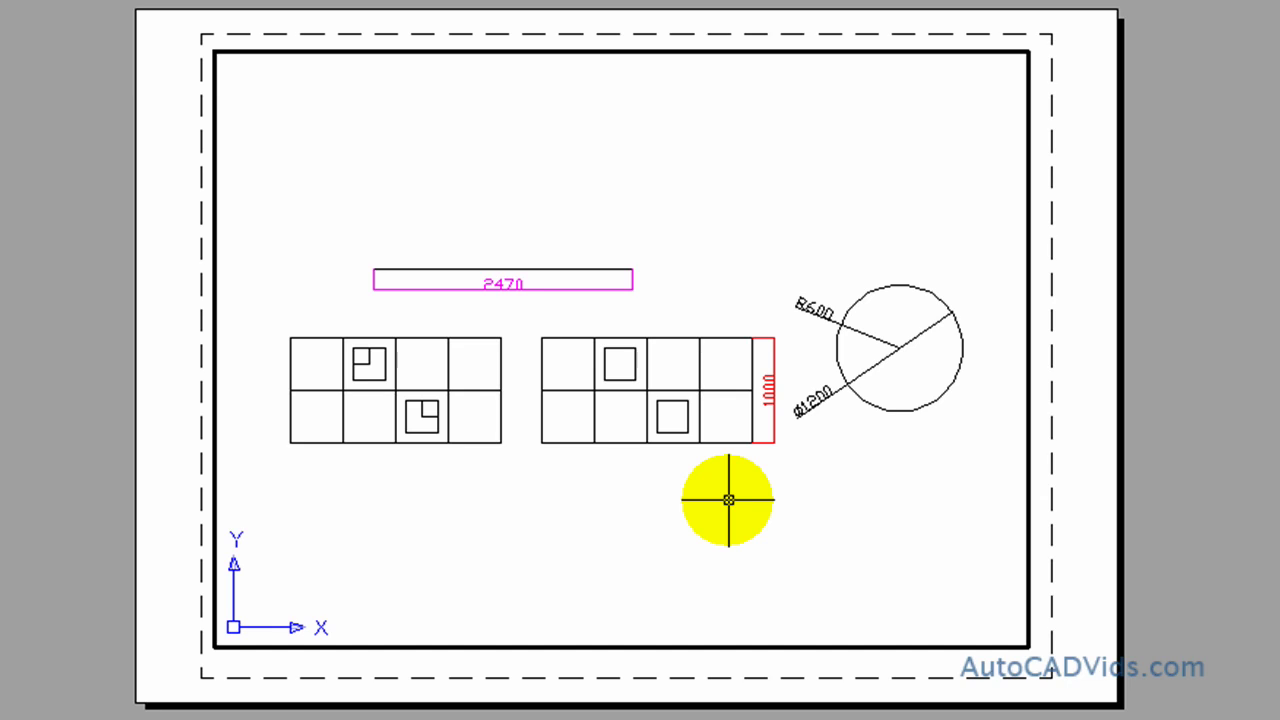
pyautogui.write('z')
pyautogui.press('Return')
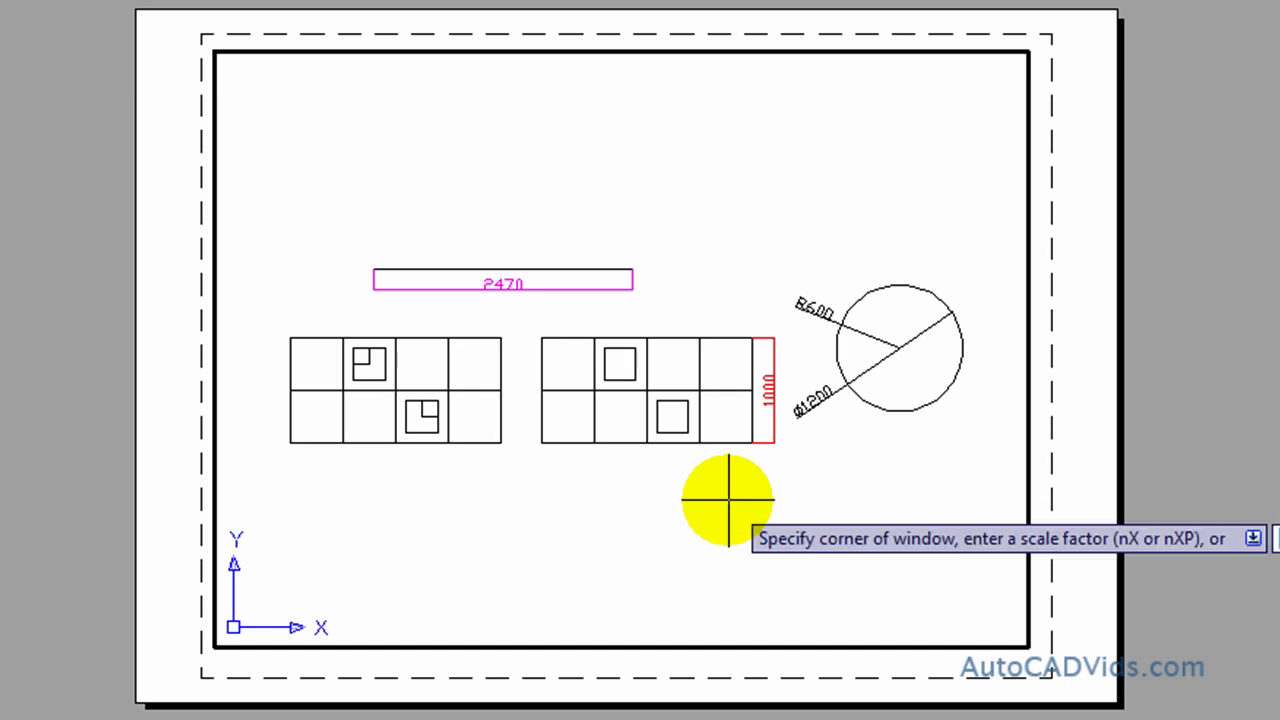
pyautogui.write('w')
pyautogui.press('Return')
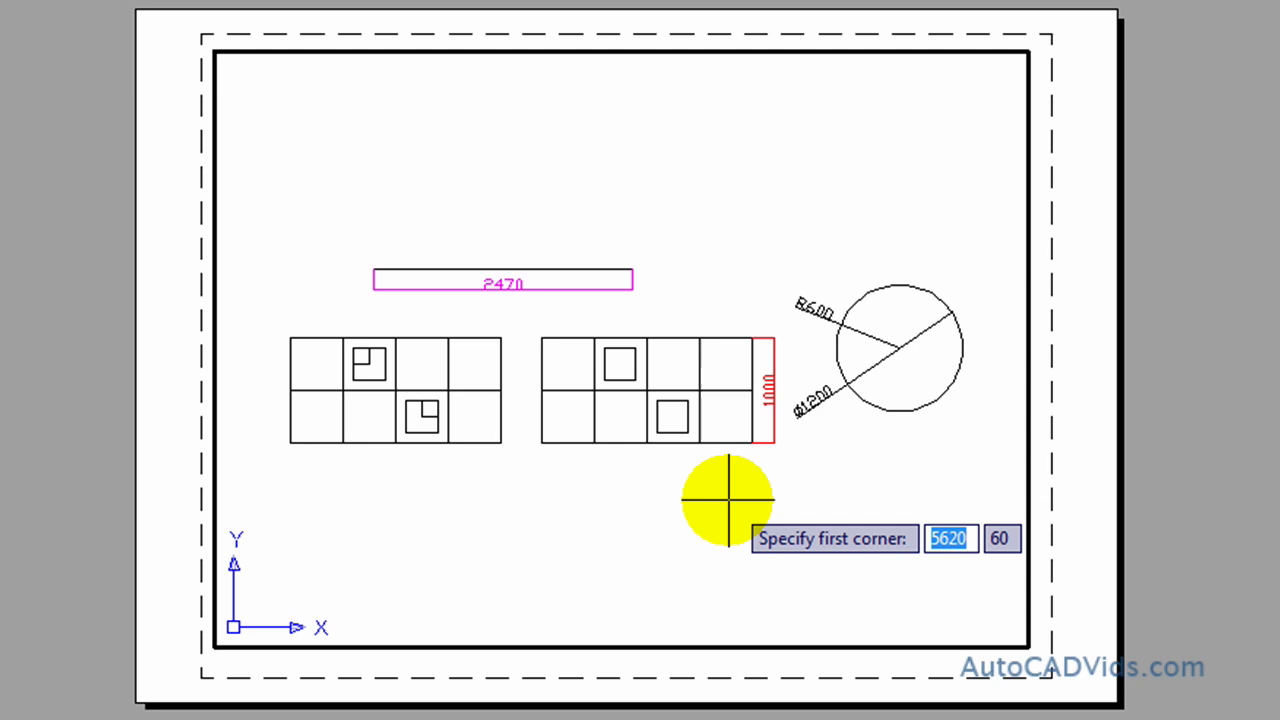
pyautogui.click(274, 319)
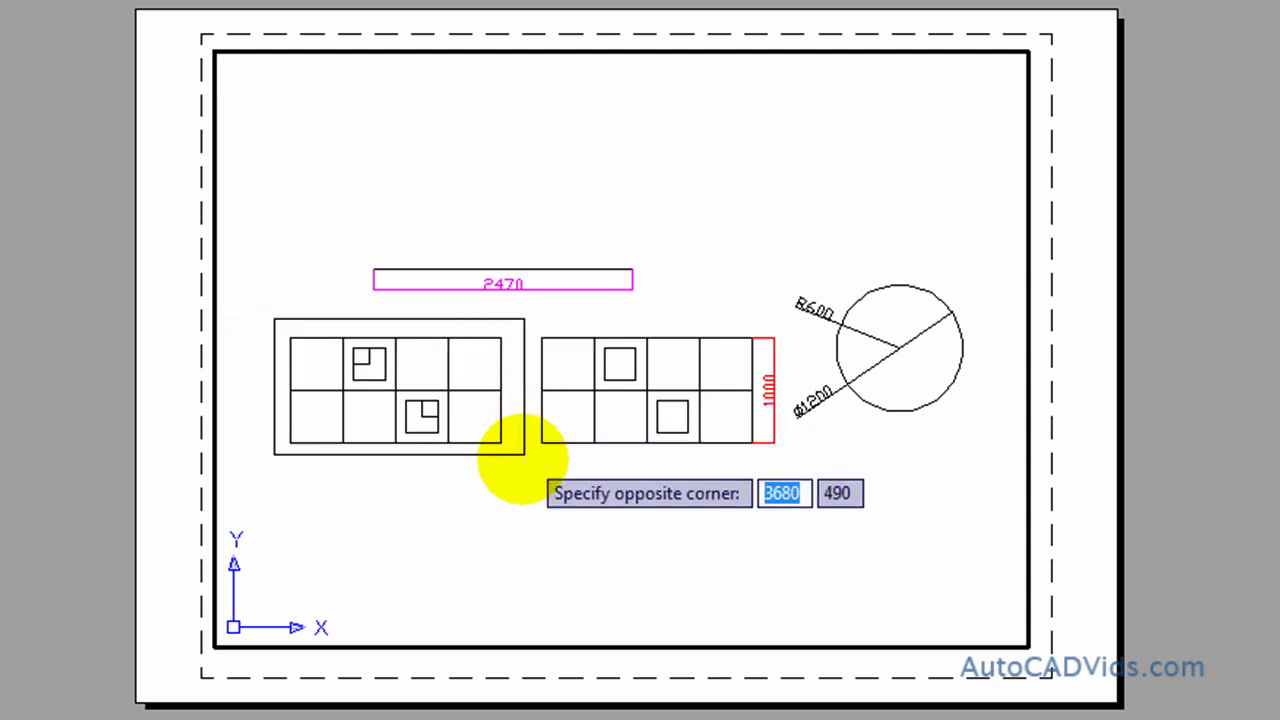
pyautogui.click(524, 462)
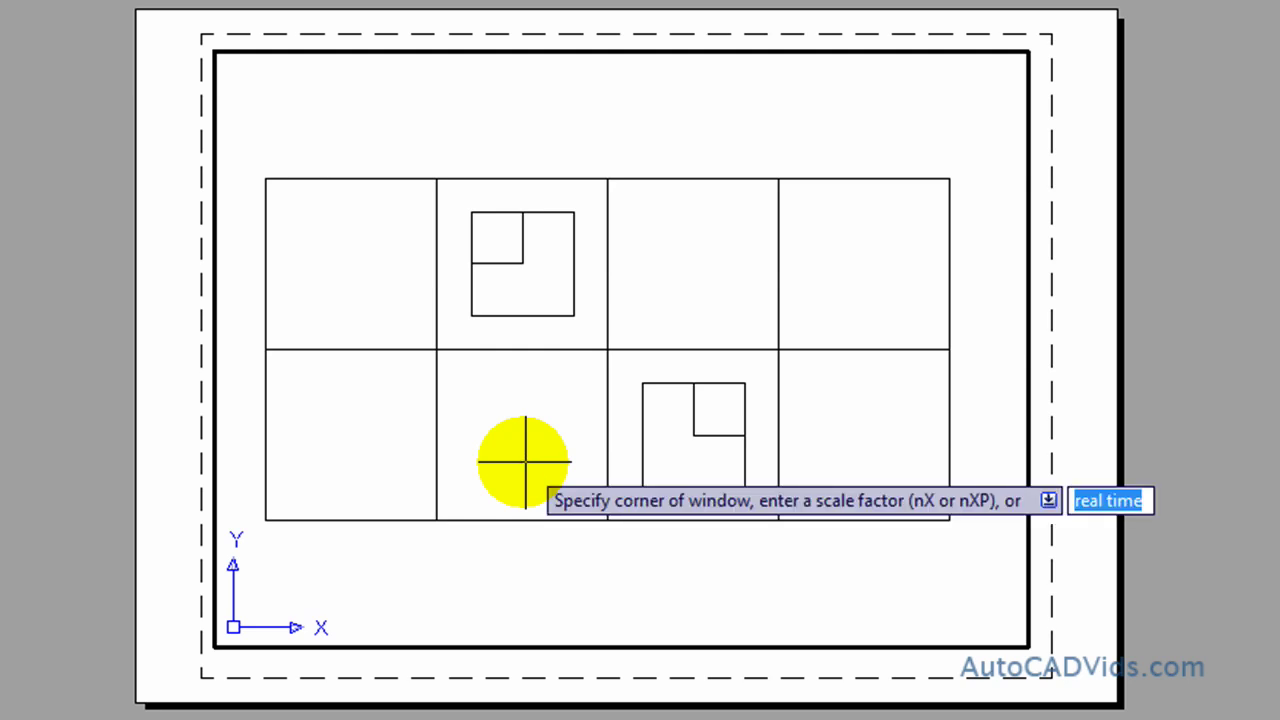
# Step: Restore the previous view with Zoom Previous and return to paper space
pyautogui.write('p')
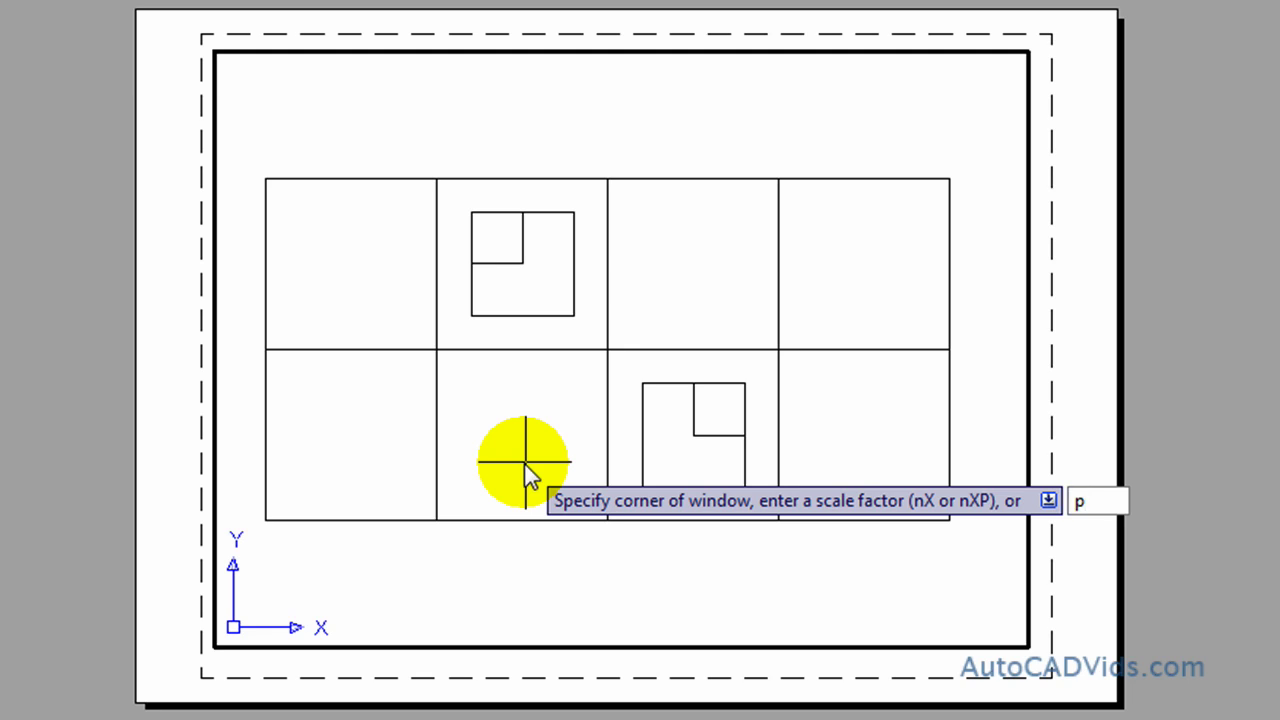
pyautogui.press('Return')
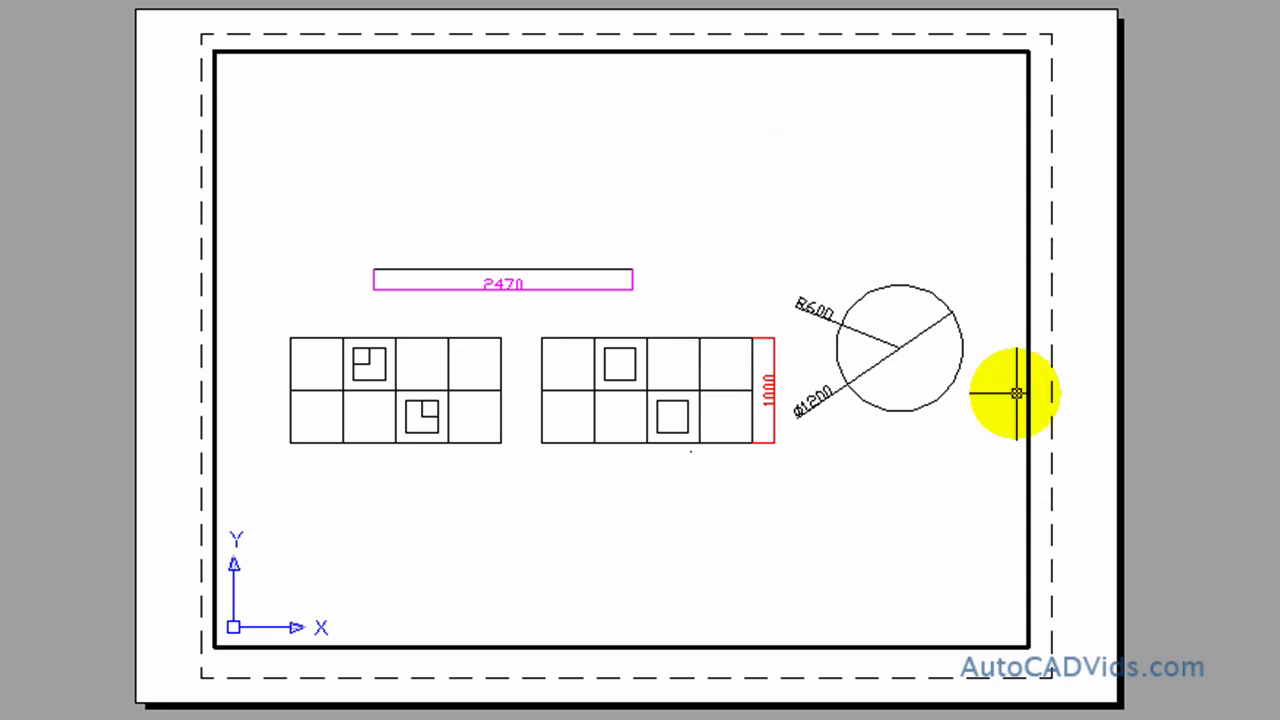
pyautogui.doubleClick(1095, 345)
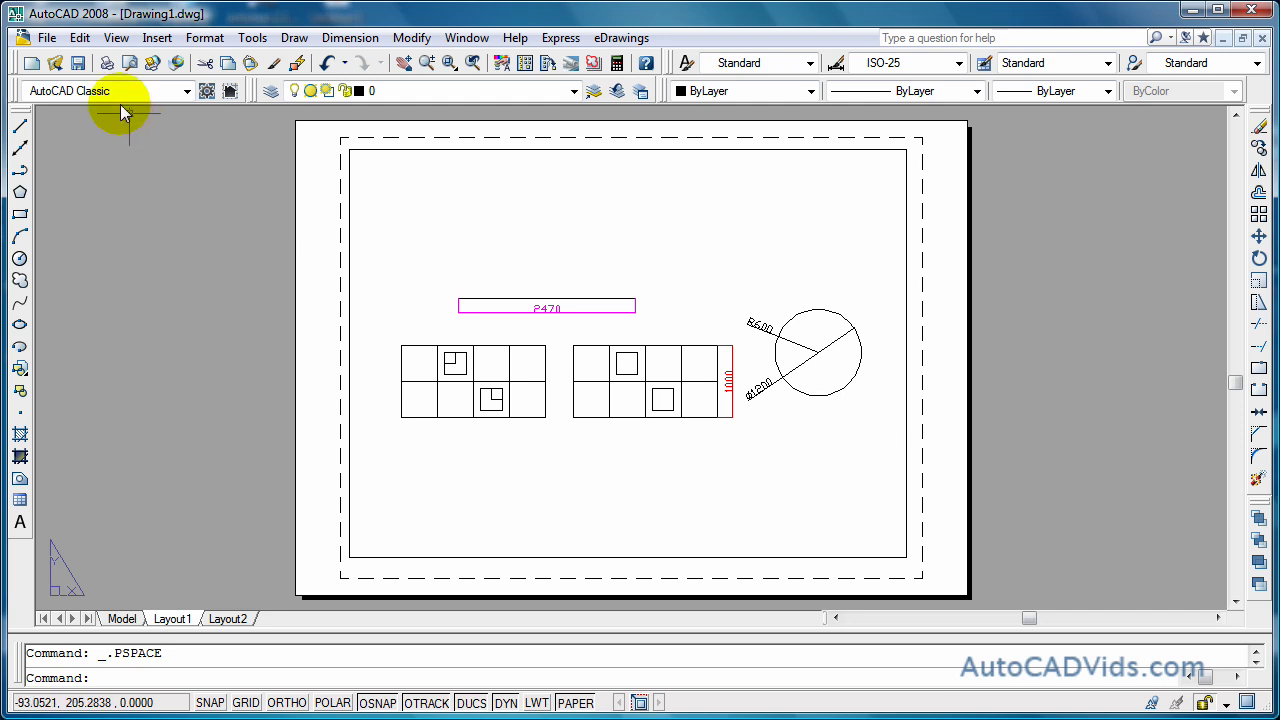
# Step: Open the Layout1 plot settings and choose DWG To PDF.pc3 as the plotter
pyautogui.click(47, 38)
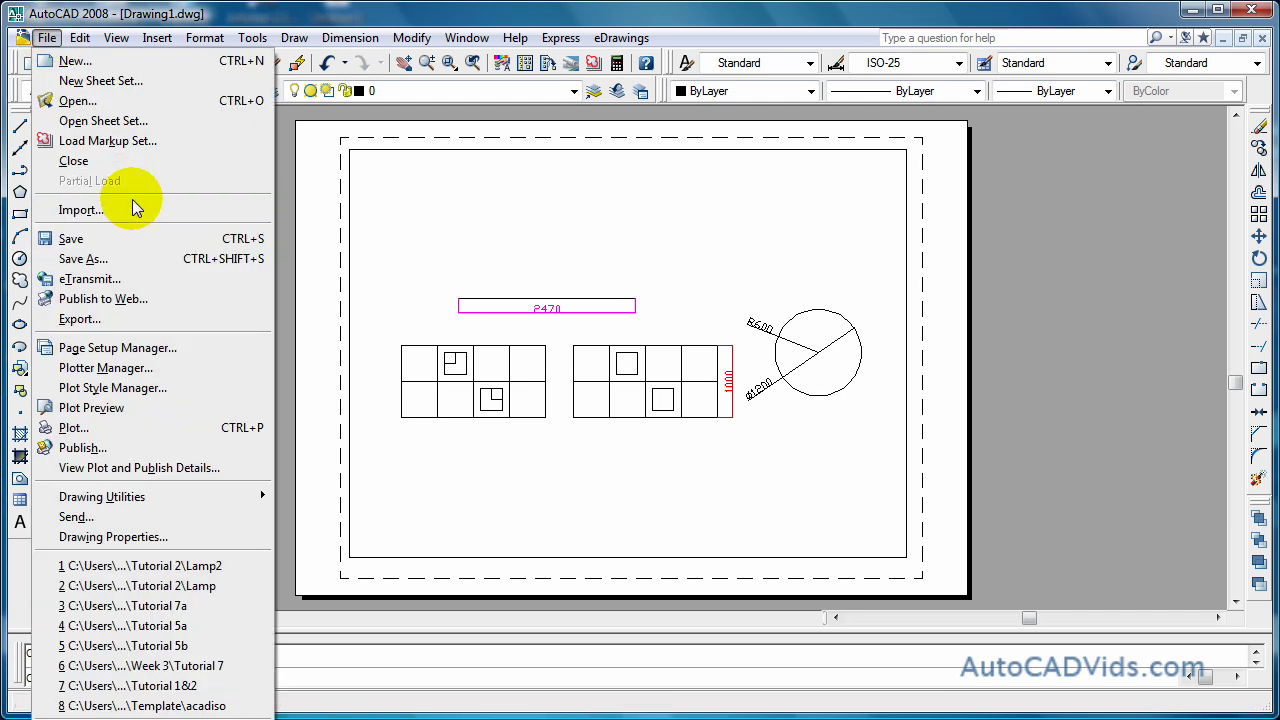
pyautogui.click(155, 429)
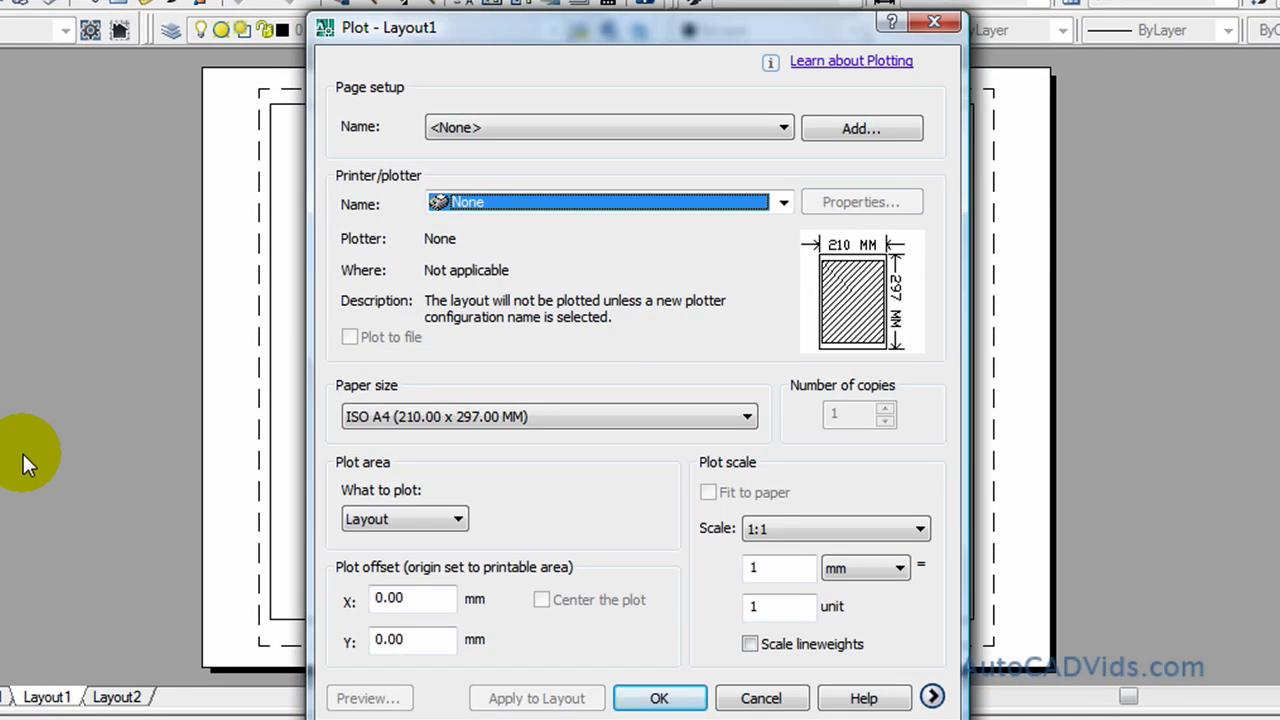
pyautogui.click(617, 207)
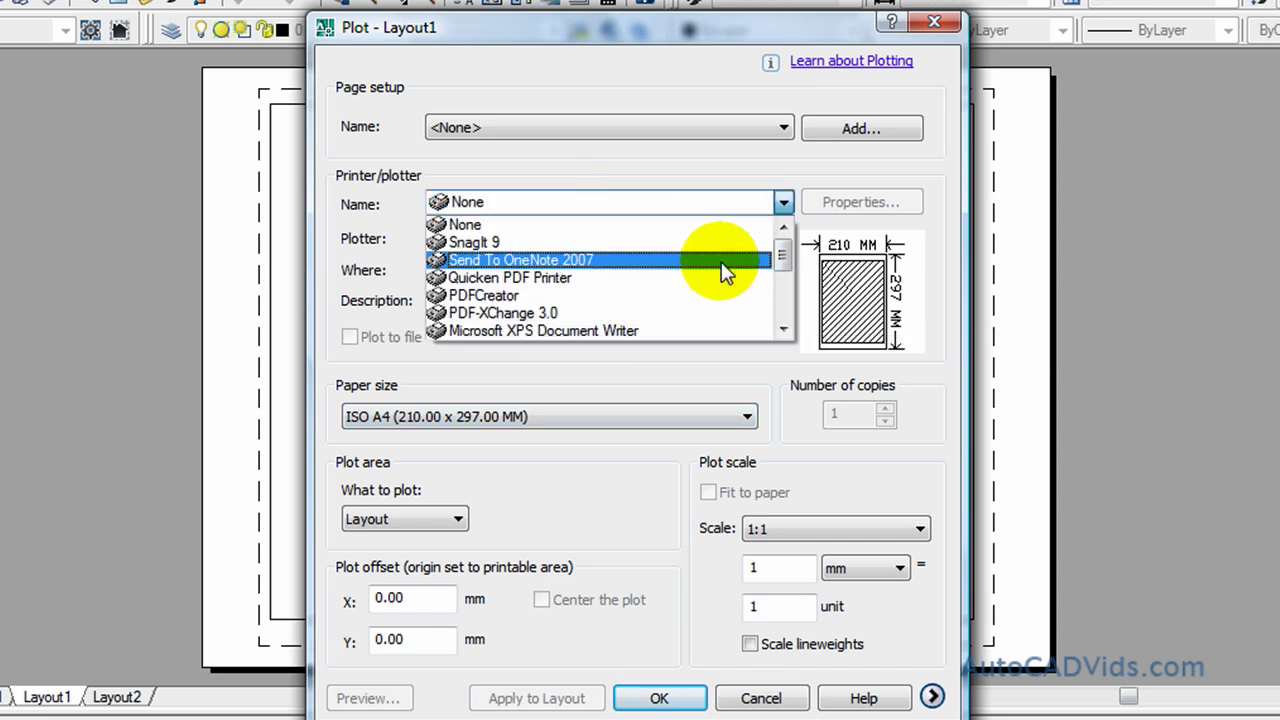
pyautogui.click(784, 327)
pyautogui.click(784, 327)
pyautogui.click(784, 327)
pyautogui.click(784, 327)
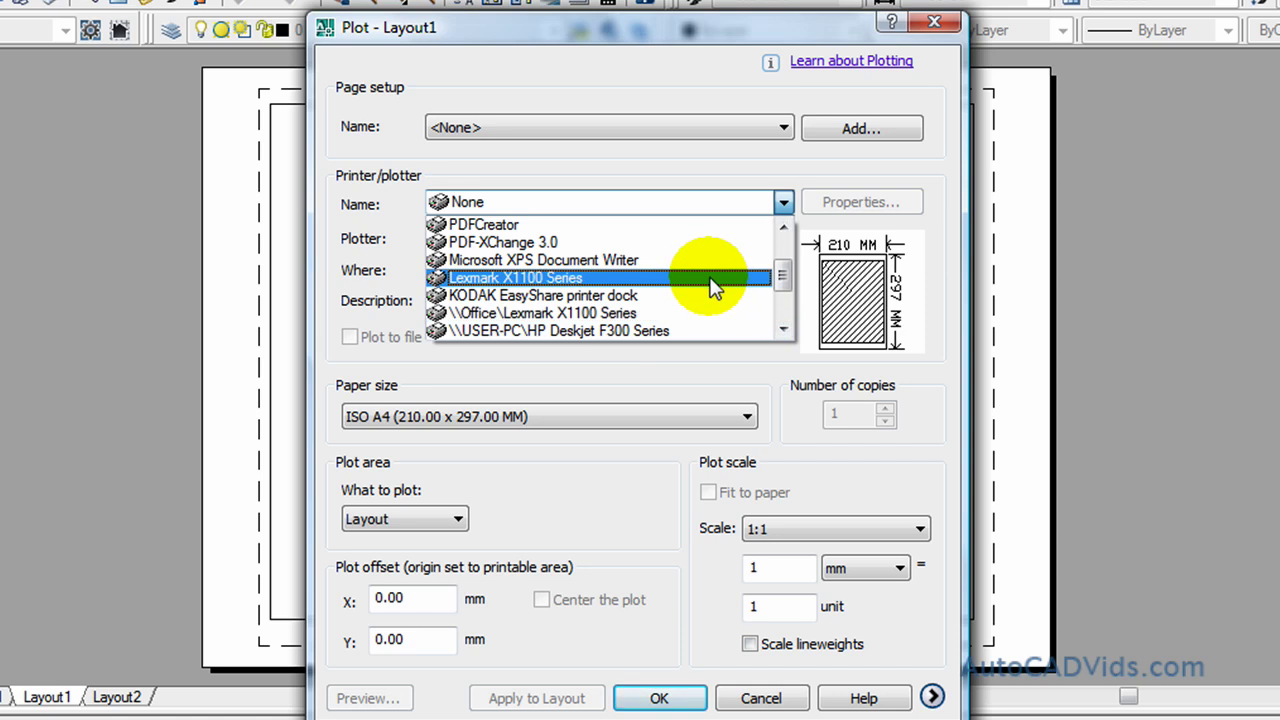
pyautogui.click(782, 228)
pyautogui.click(782, 228)
pyautogui.click(782, 228)
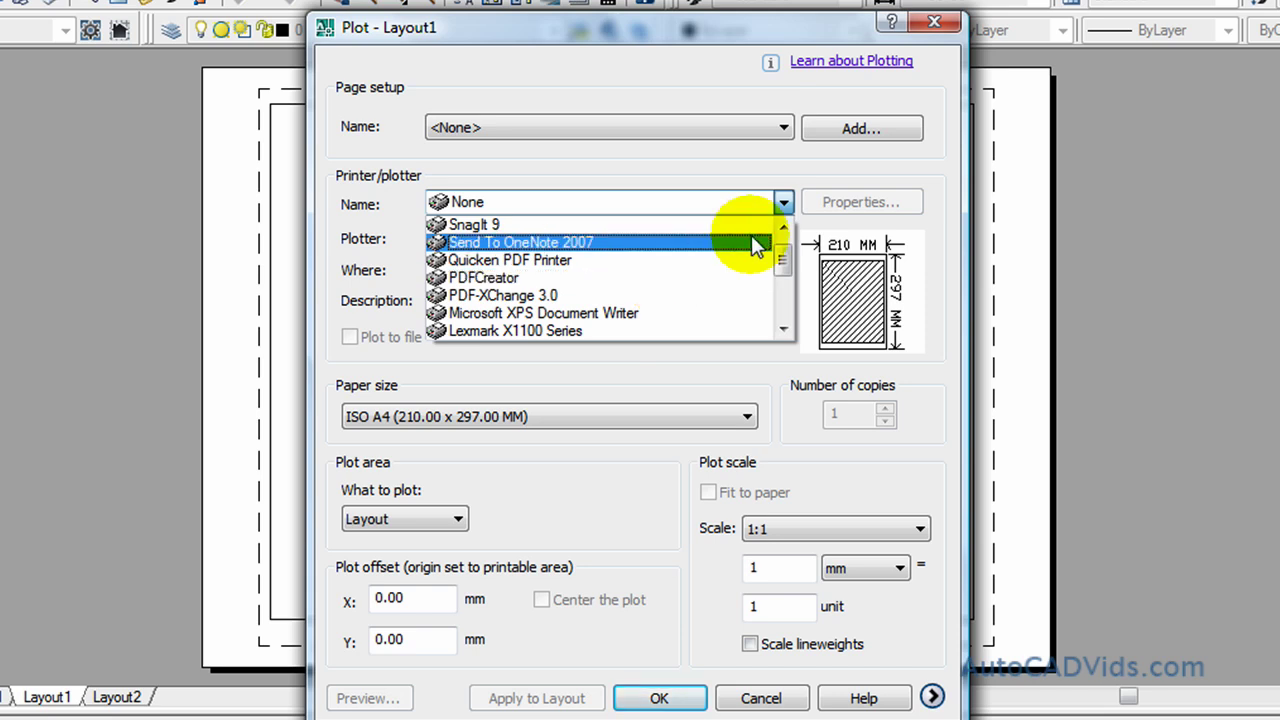
pyautogui.click(780, 229)
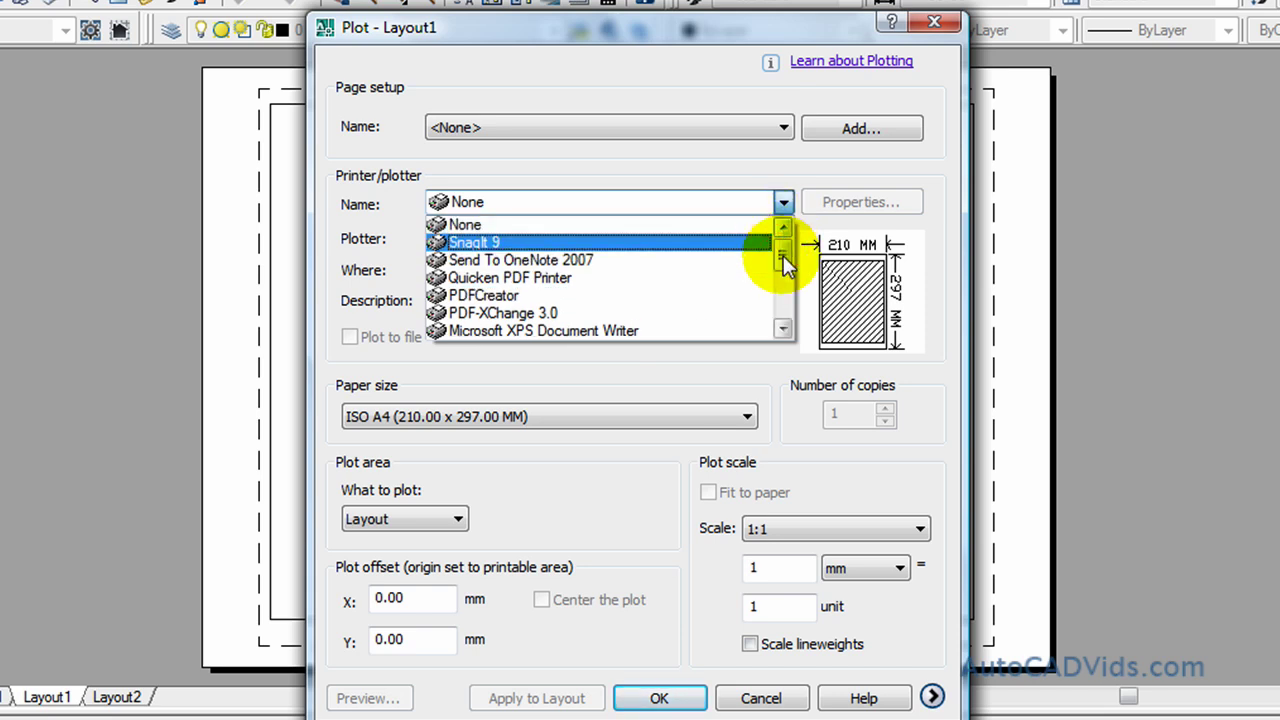
pyautogui.moveTo(785, 260); pyautogui.dragTo(786, 303)
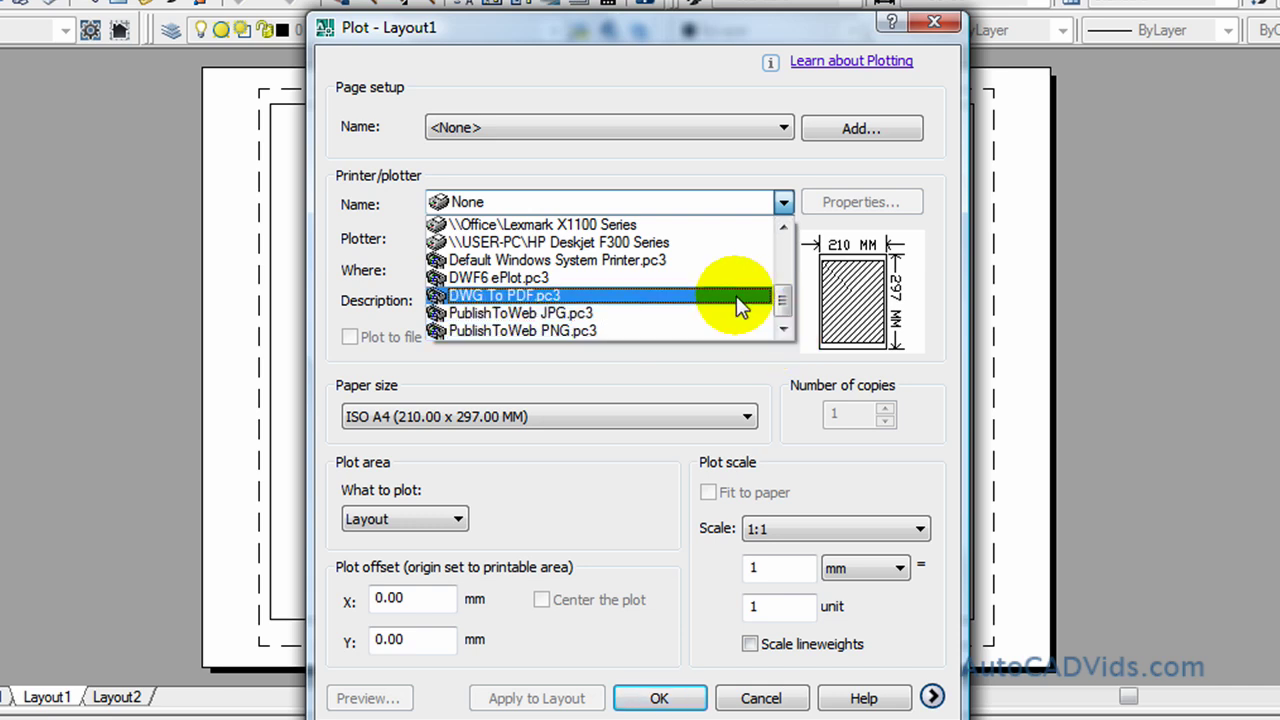
pyautogui.click(675, 294)
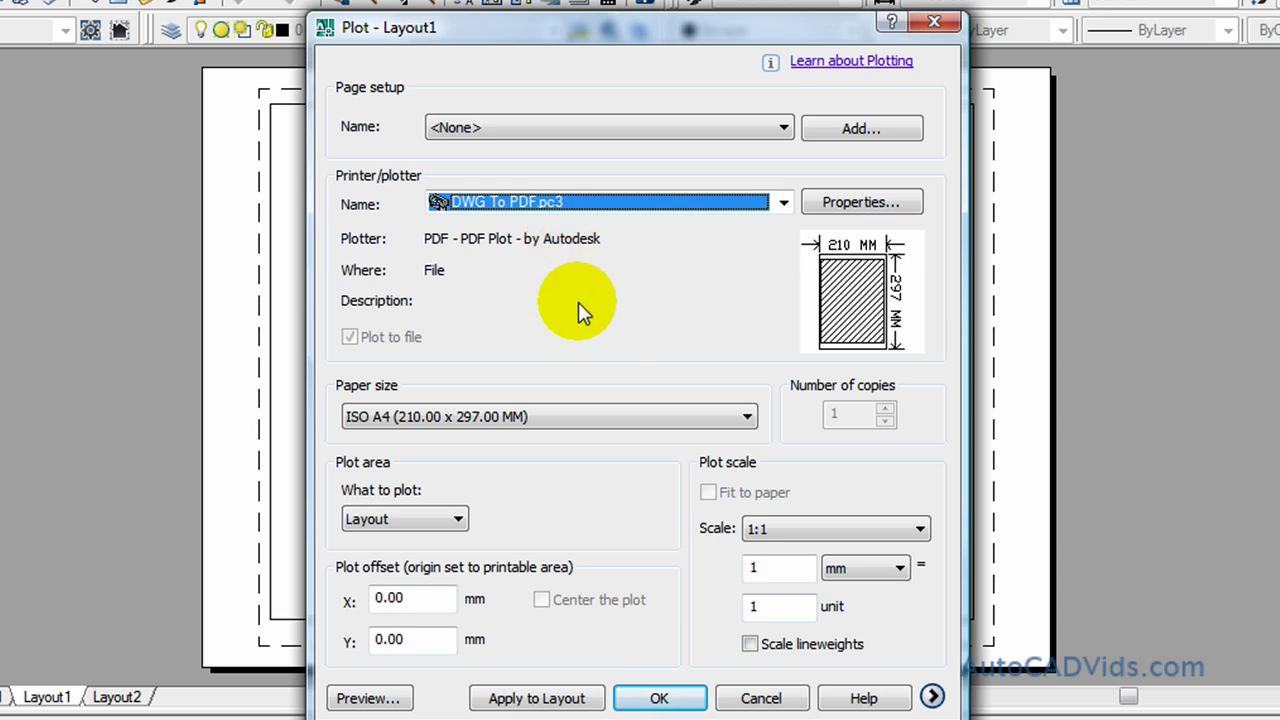
# Step: Check the paper size list, leave it on ISO A4, and cancel the Plot dialog
pyautogui.click(660, 699)
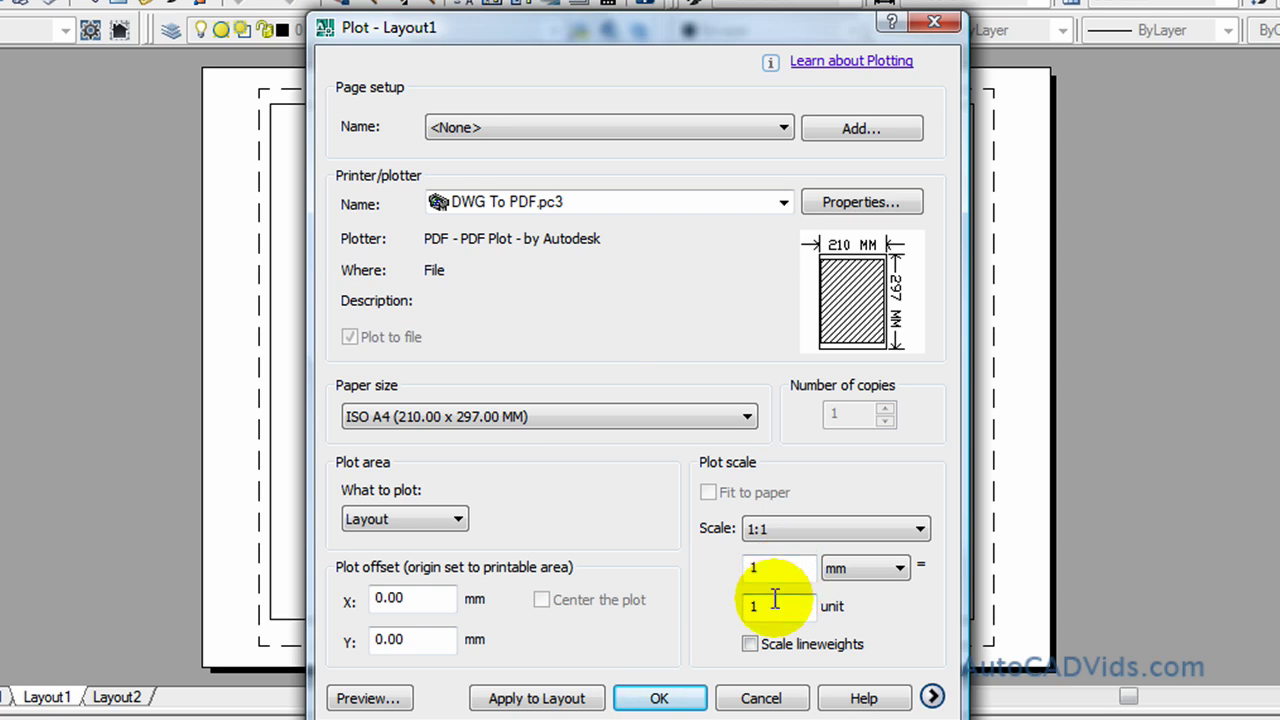
pyautogui.click(698, 416)
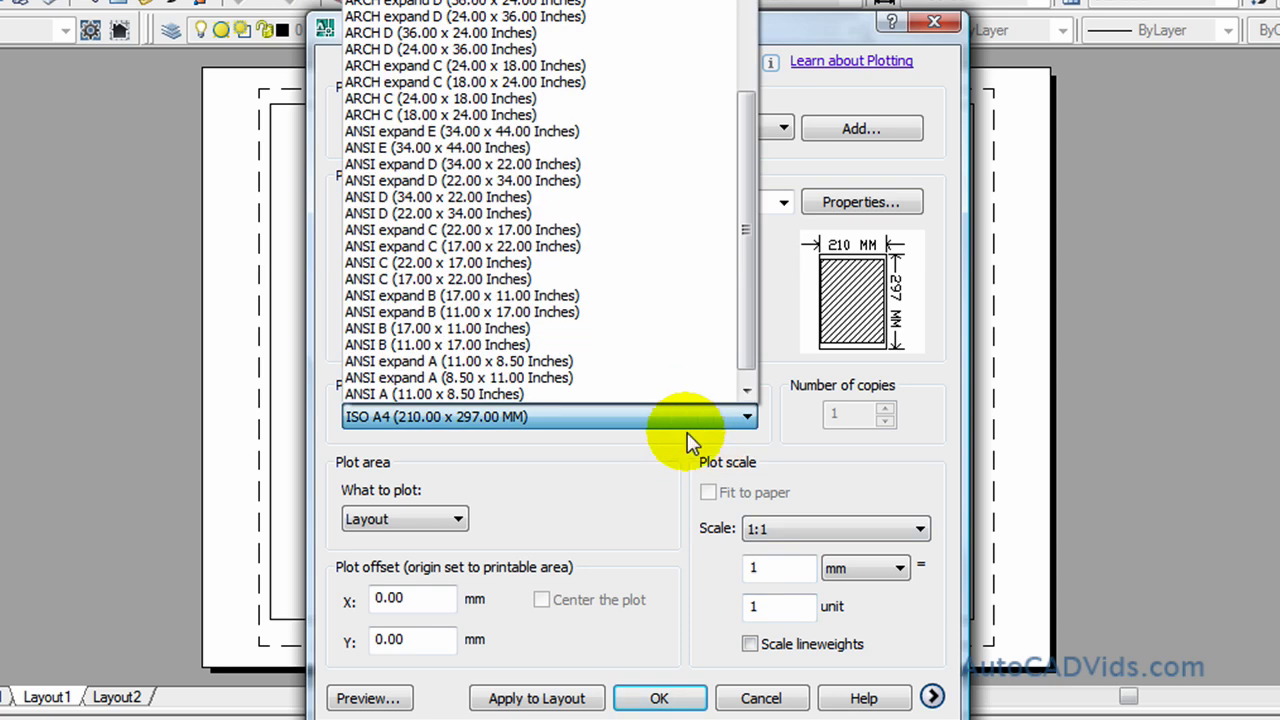
pyautogui.click(664, 468)
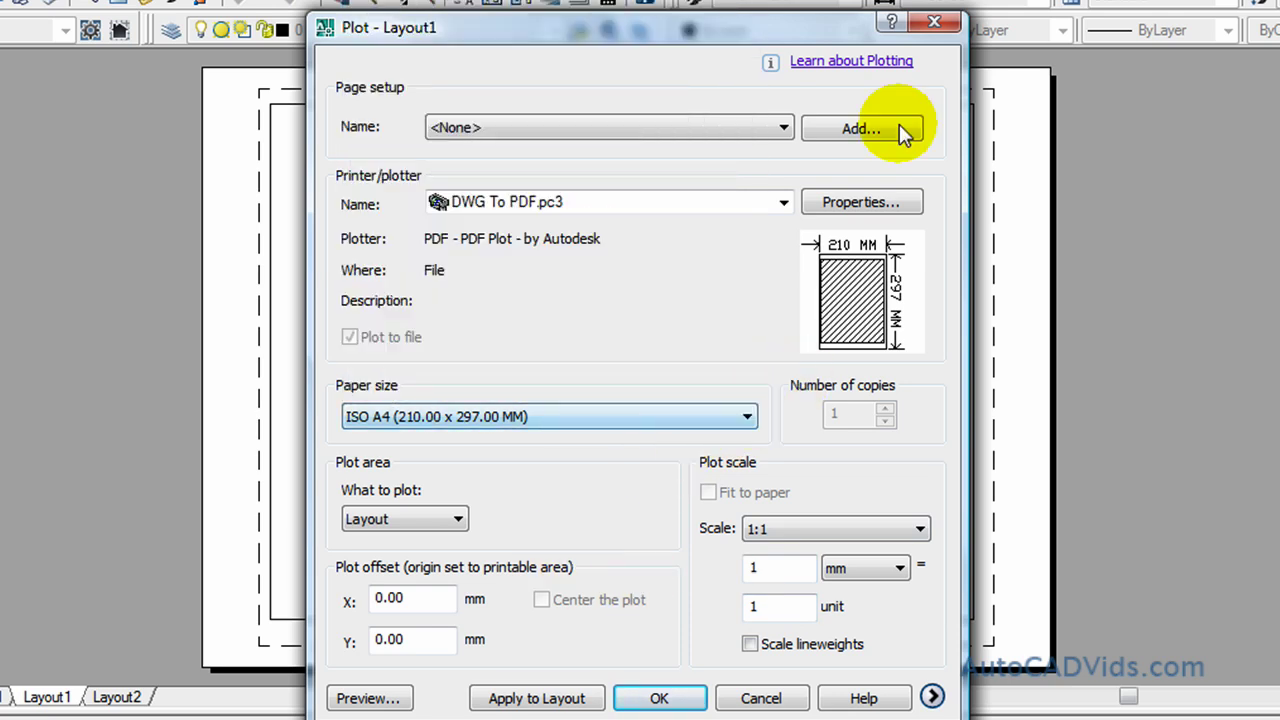
pyautogui.click(920, 28)
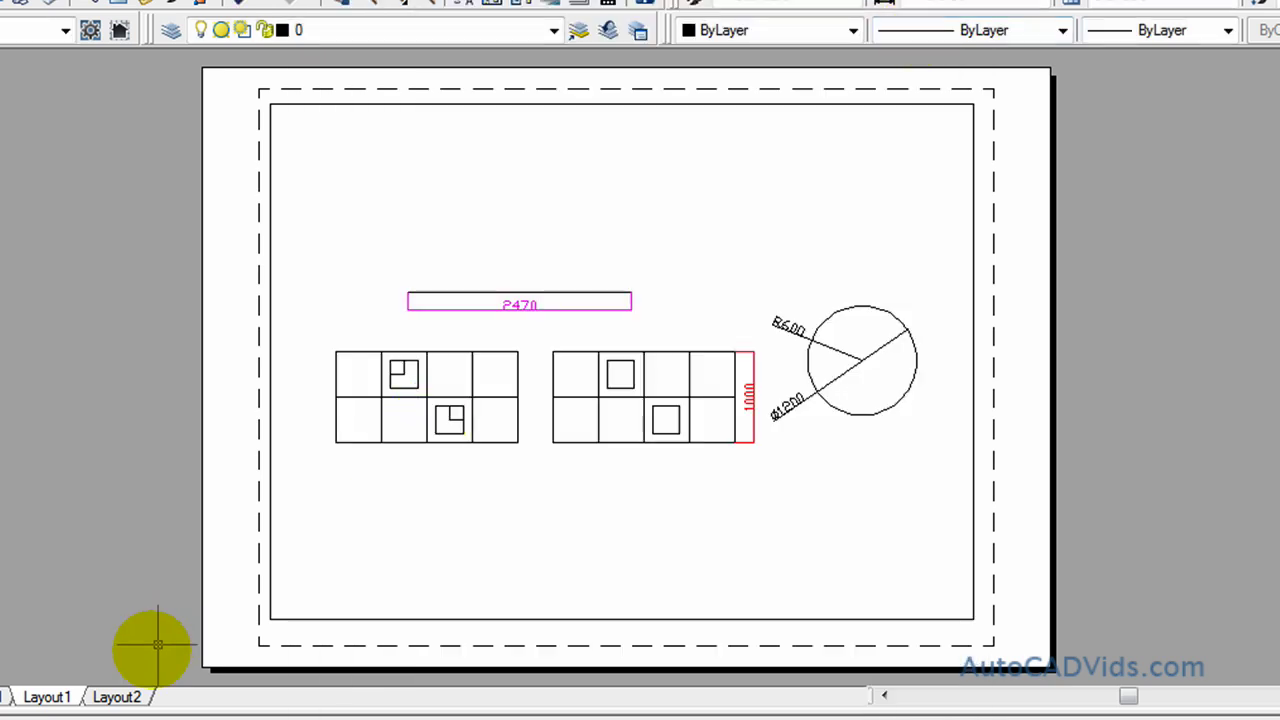
# Step: Modify Layout1's page setup in the Page Setup Manager to ISO A3 (420 x 297 mm) paper
pyautogui.rightClick(58, 697)
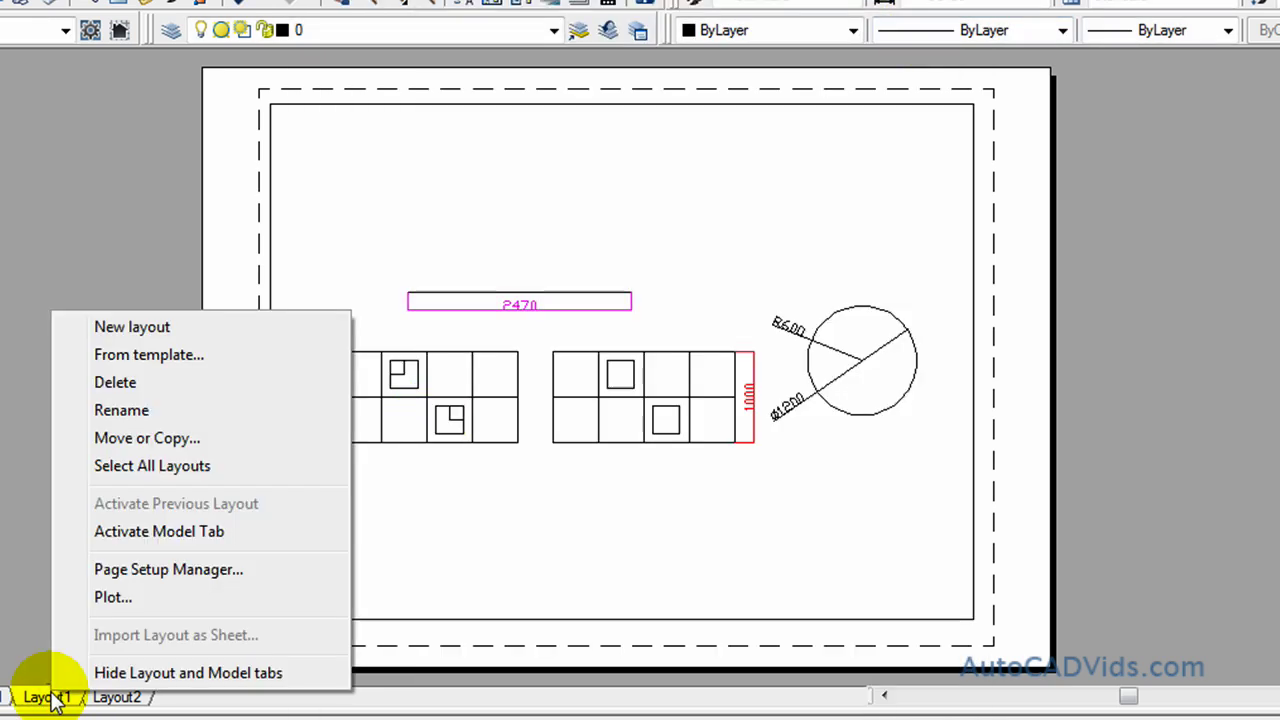
pyautogui.click(155, 576)
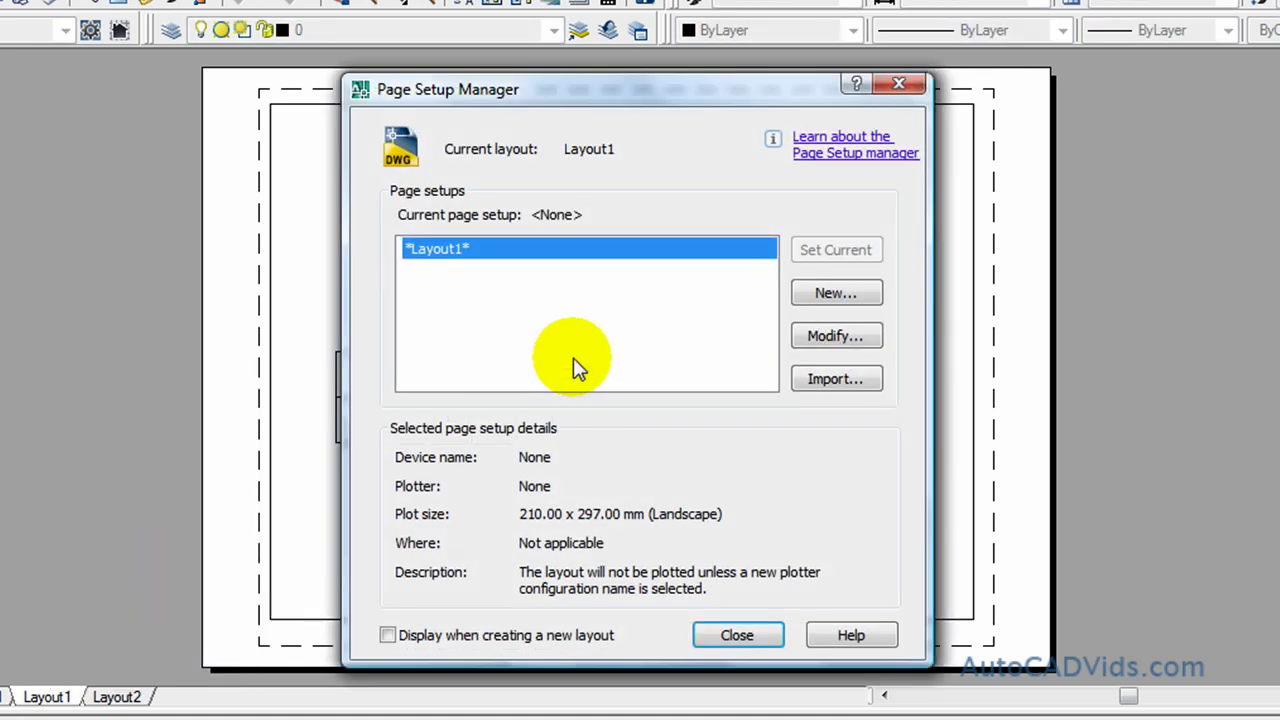
pyautogui.click(832, 337)
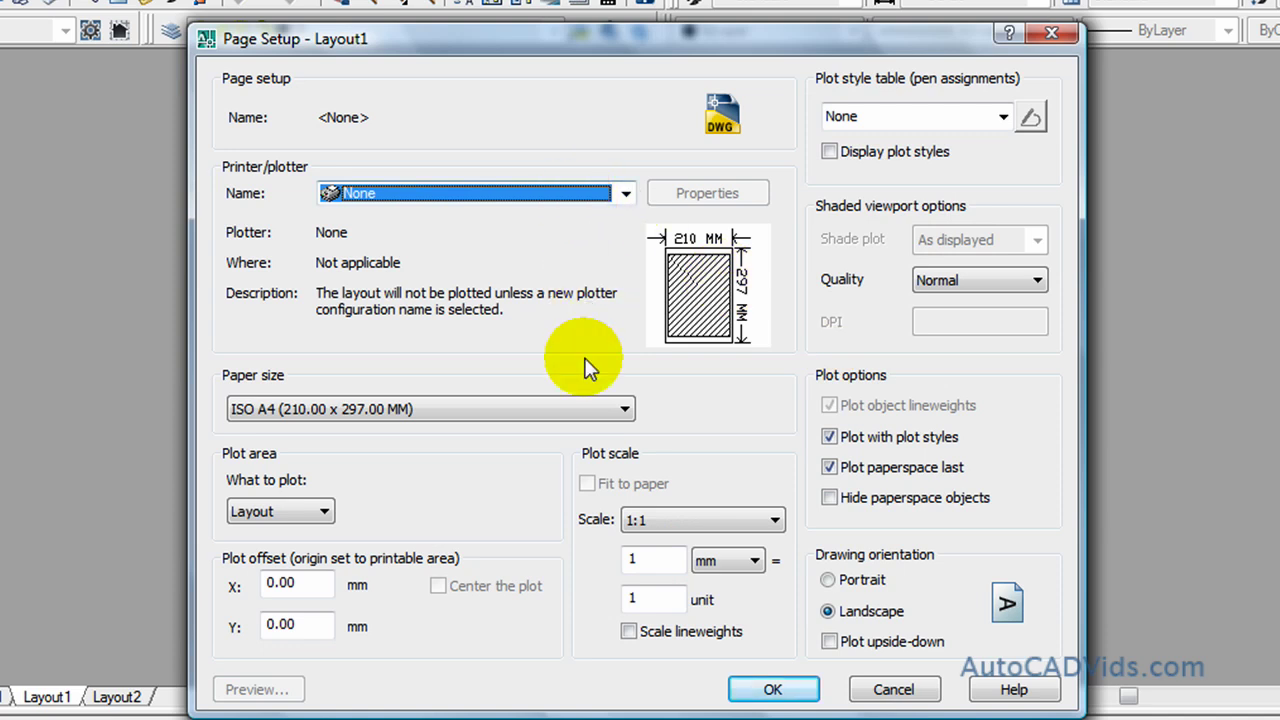
pyautogui.click(605, 412)
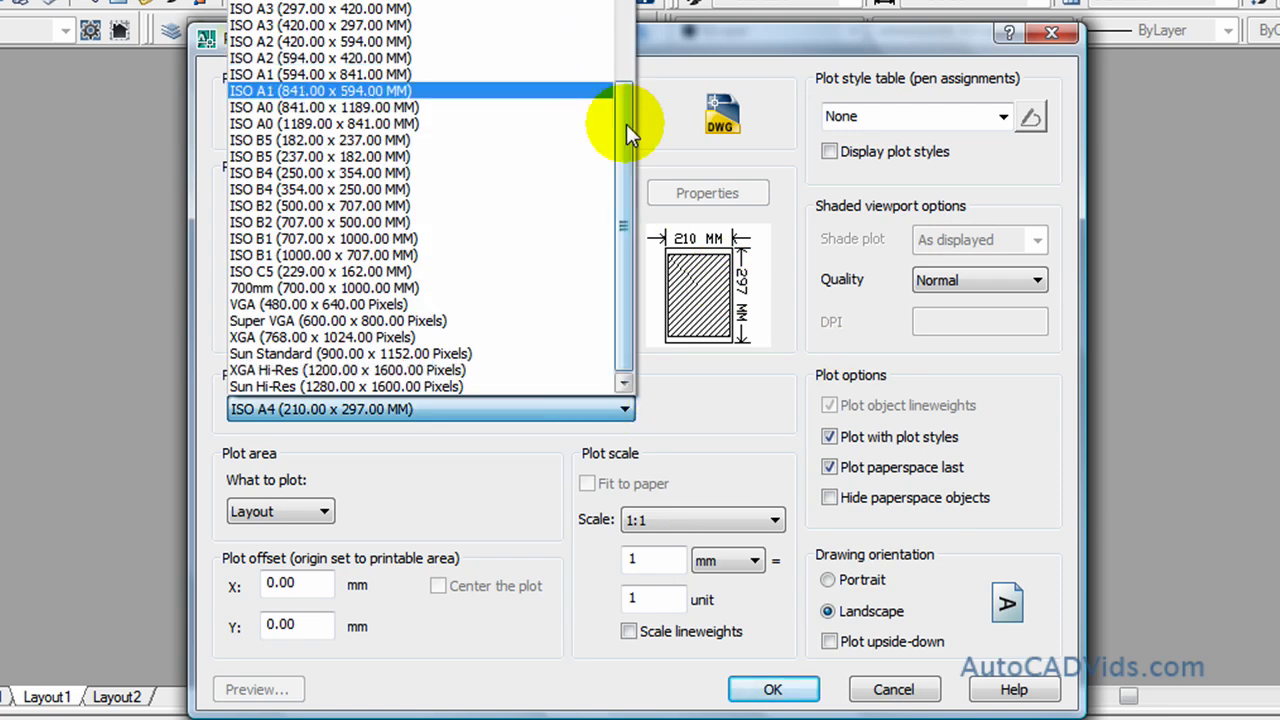
pyautogui.moveTo(627, 125)
pyautogui.mouseDown()
pyautogui.moveTo(610, 3)
pyautogui.moveTo(624, 104)
pyautogui.mouseUp()
pyautogui.click(524, 57)
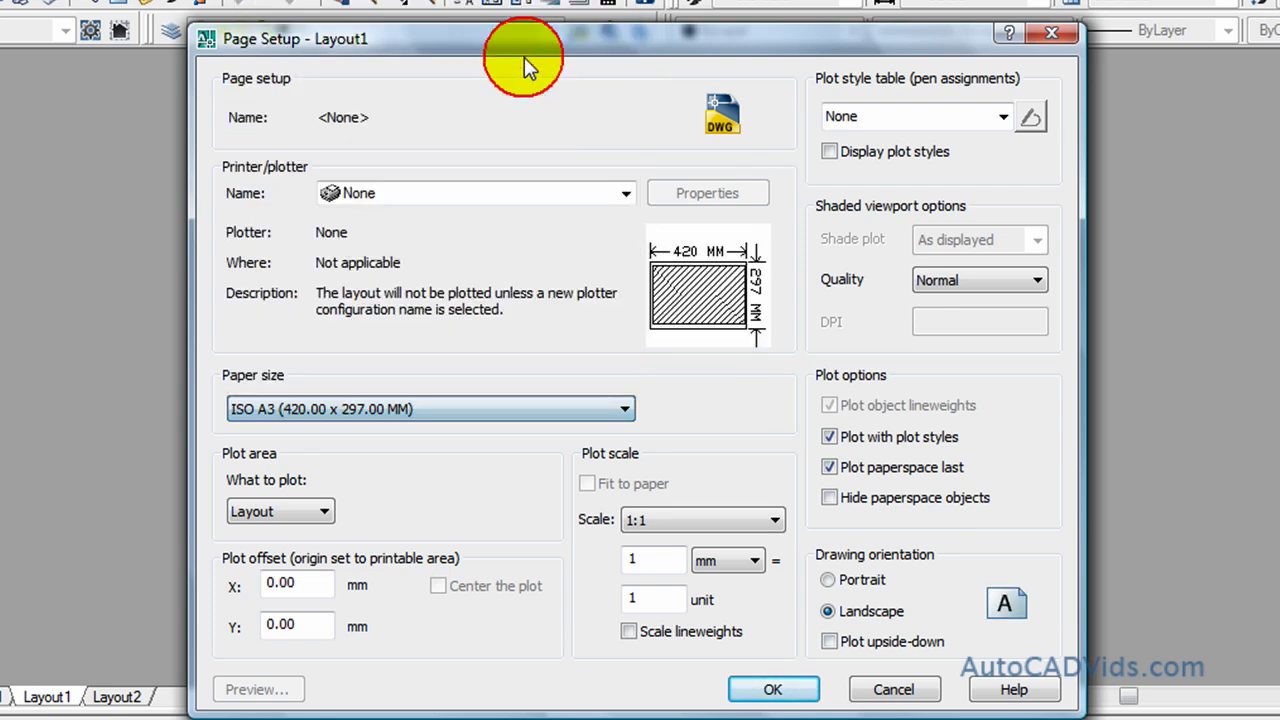
pyautogui.click(773, 689)
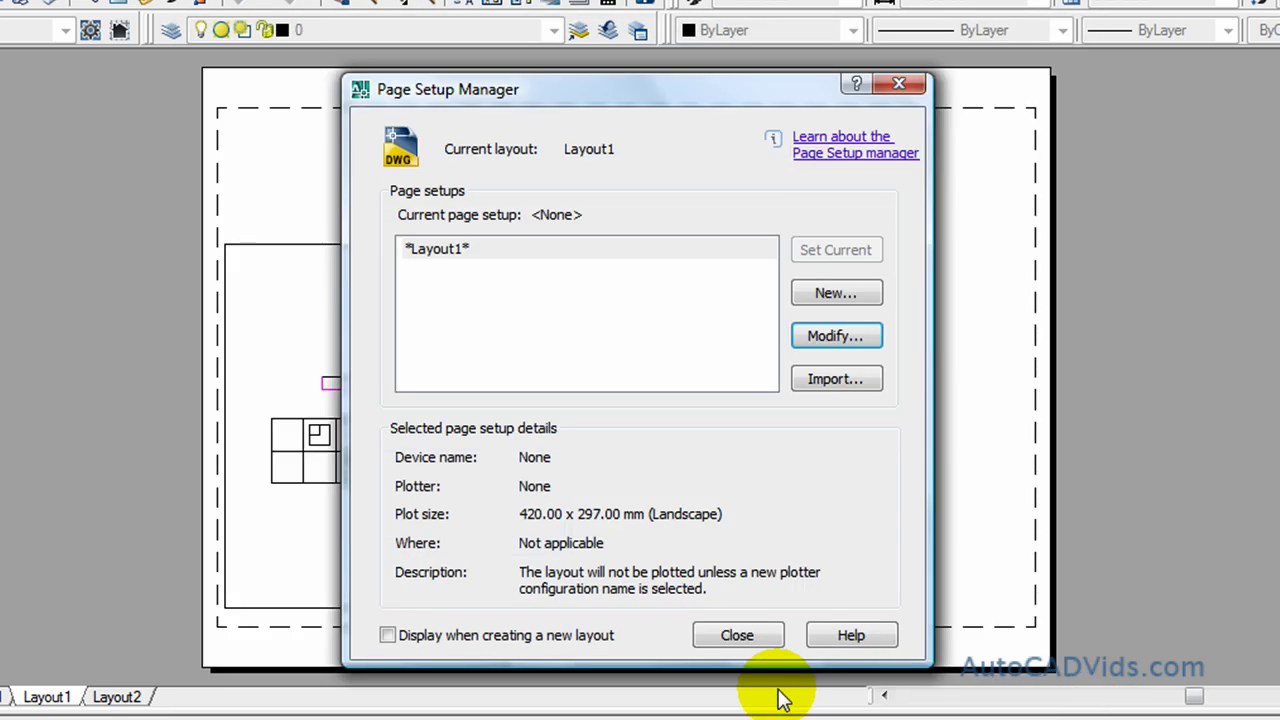
pyautogui.click(749, 634)
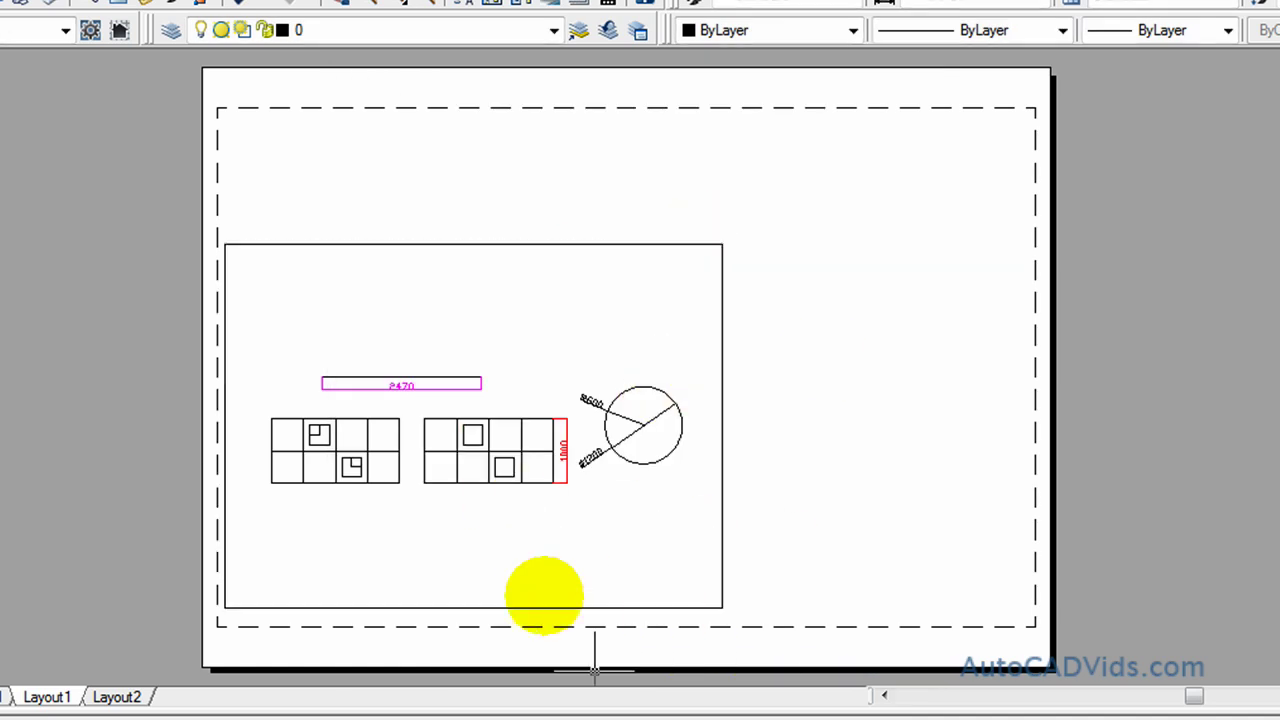
# Step: Stretch the viewport's top-right corner out to the top-right corner of the A3 page
pyautogui.click(721, 244)
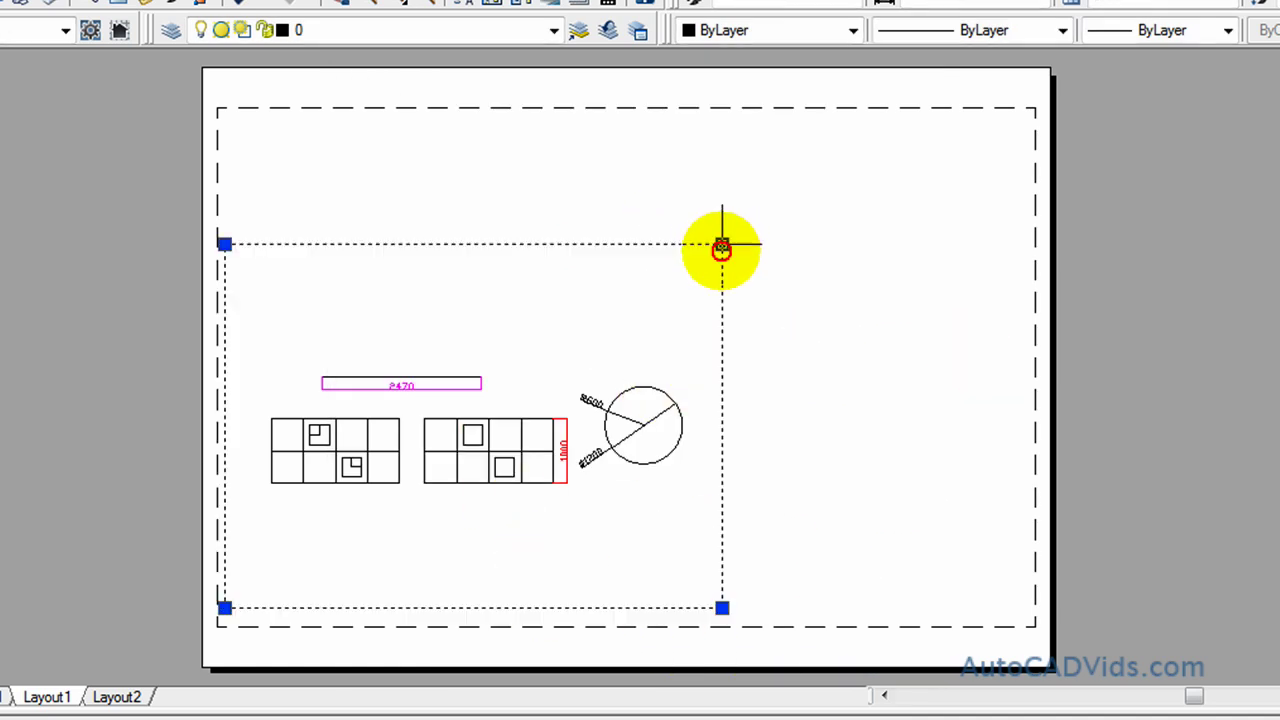
pyautogui.click(721, 244)
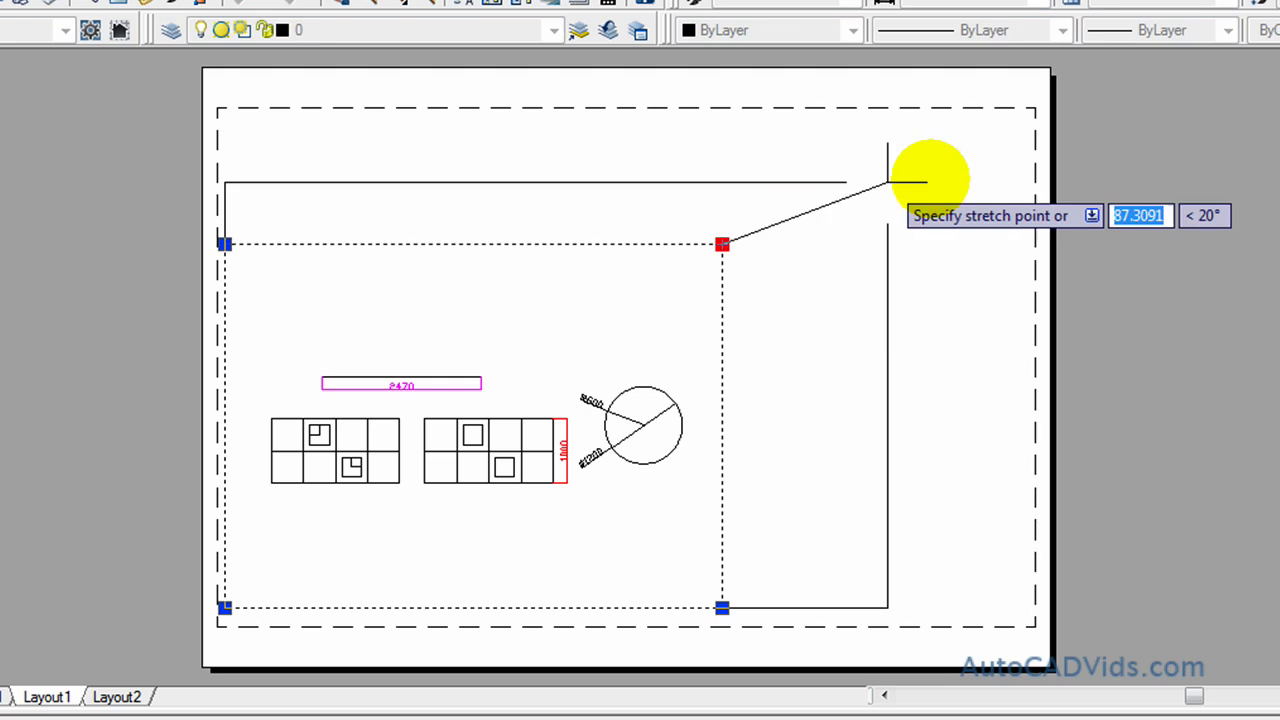
pyautogui.click(1017, 127)
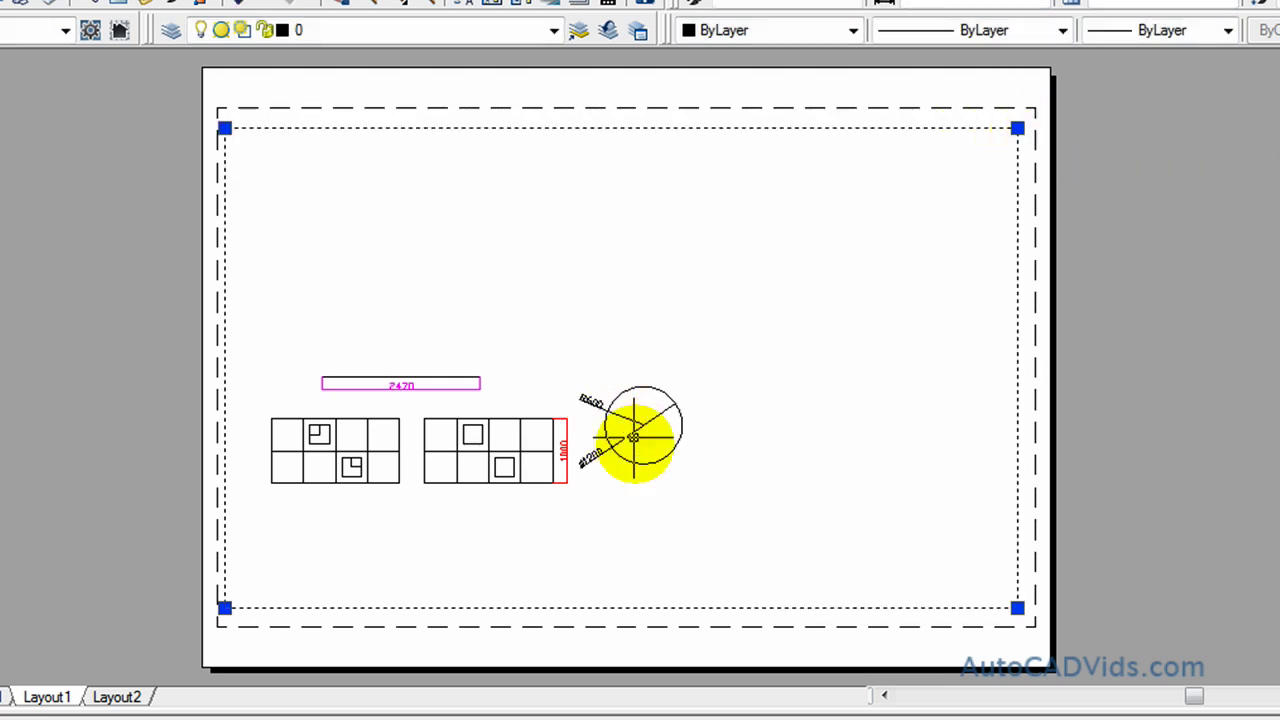
pyautogui.click(671, 521)
pyautogui.click(689, 652)
pyautogui.press('Escape')
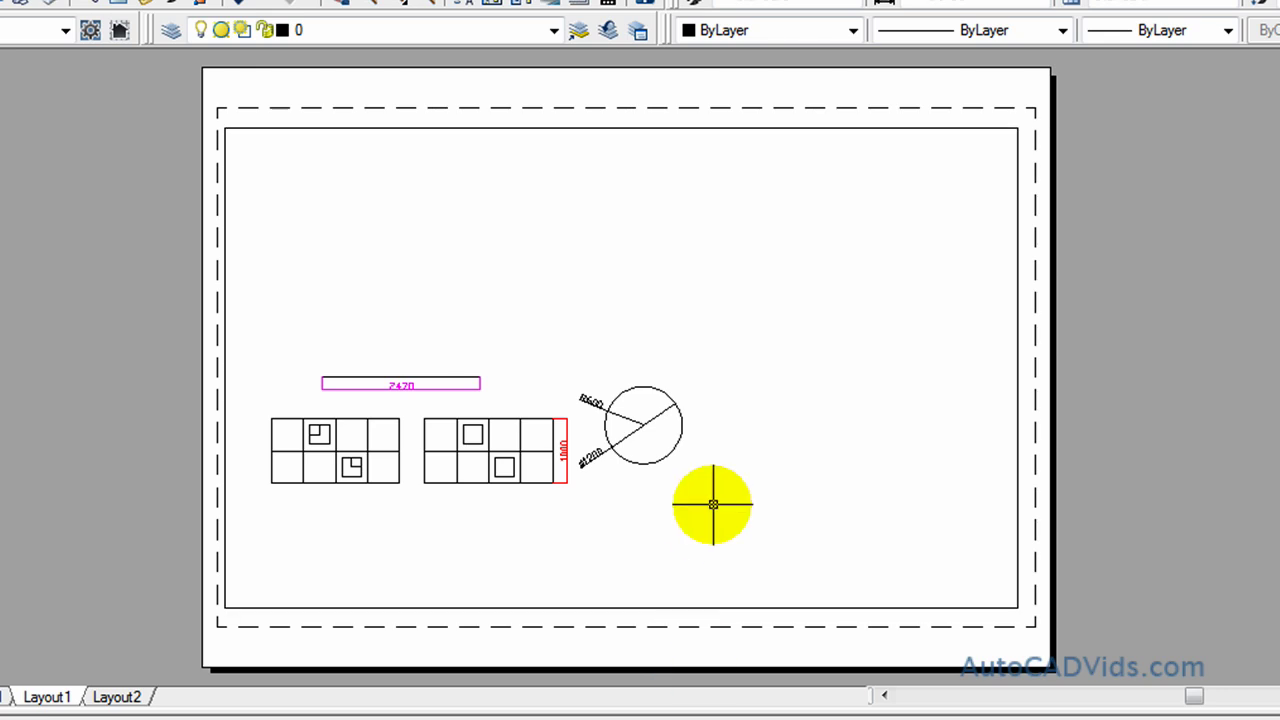
# Step: Activate the viewport and try a real-time zoom on the drawing
pyautogui.doubleClick(712, 505)
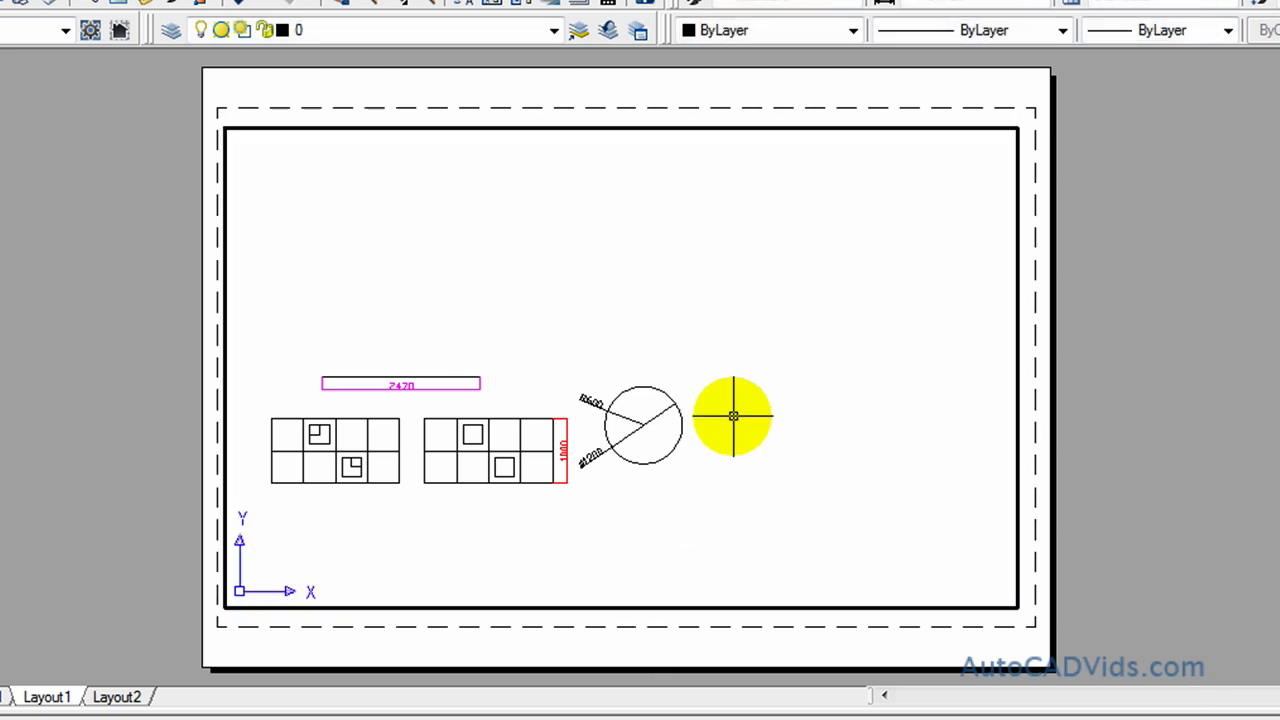
pyautogui.write('z')
pyautogui.press('Return')
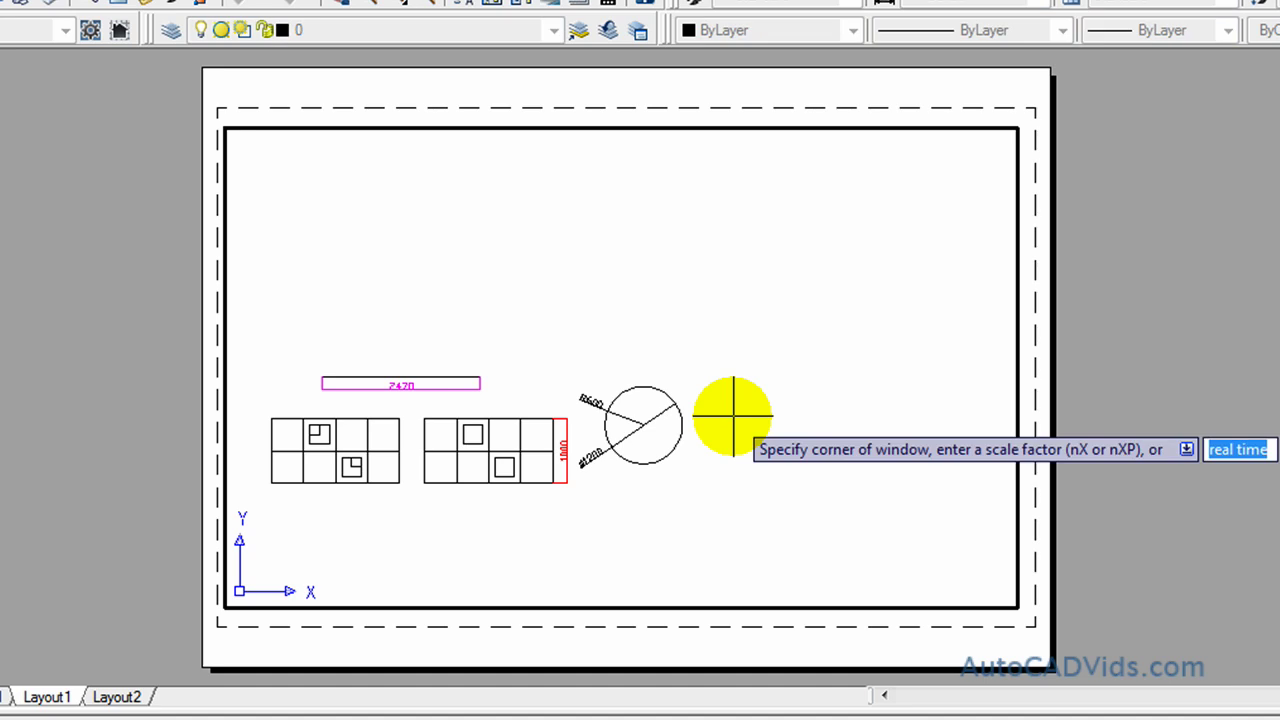
pyautogui.press('Return')
pyautogui.moveTo(734, 417)
pyautogui.mouseDown()
pyautogui.moveTo(754, 337)
pyautogui.moveTo(735, 485)
pyautogui.mouseUp()
pyautogui.press('Return')
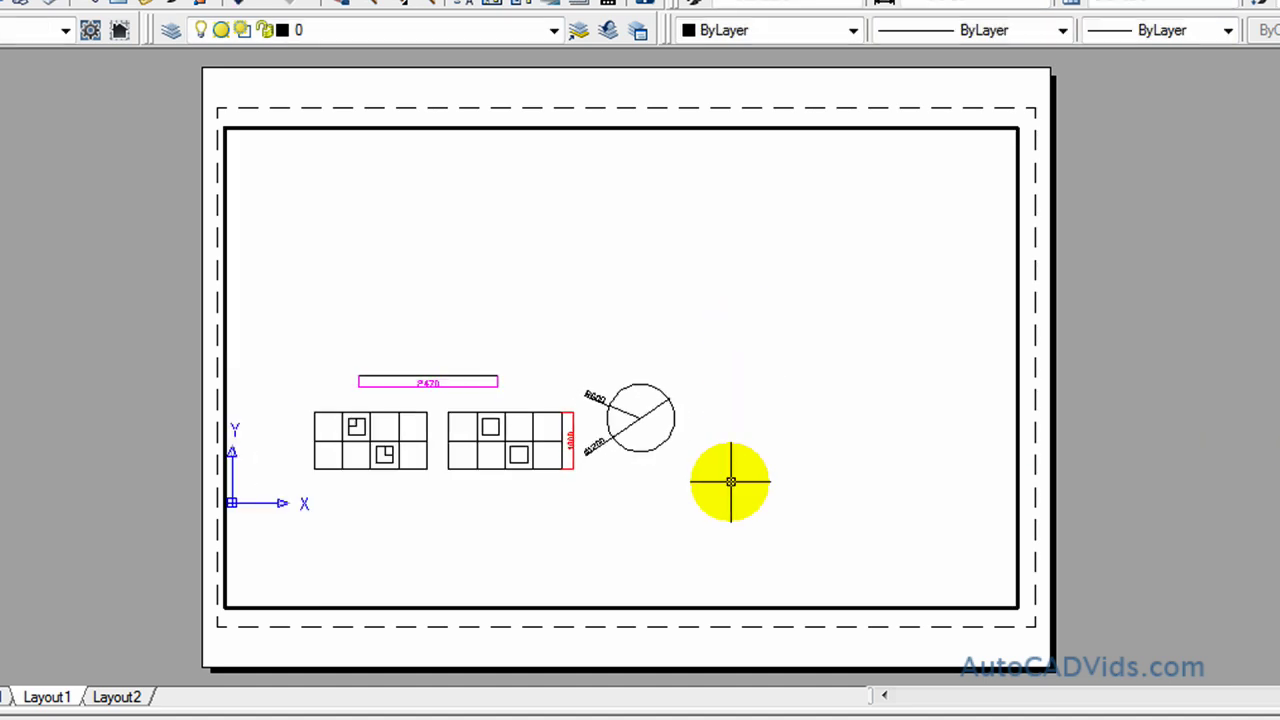
# Step: Zoom Window around the whole drawing to fill the viewport, then return to paper space
pyautogui.press('Return')
pyautogui.write('w')
pyautogui.press('Return')
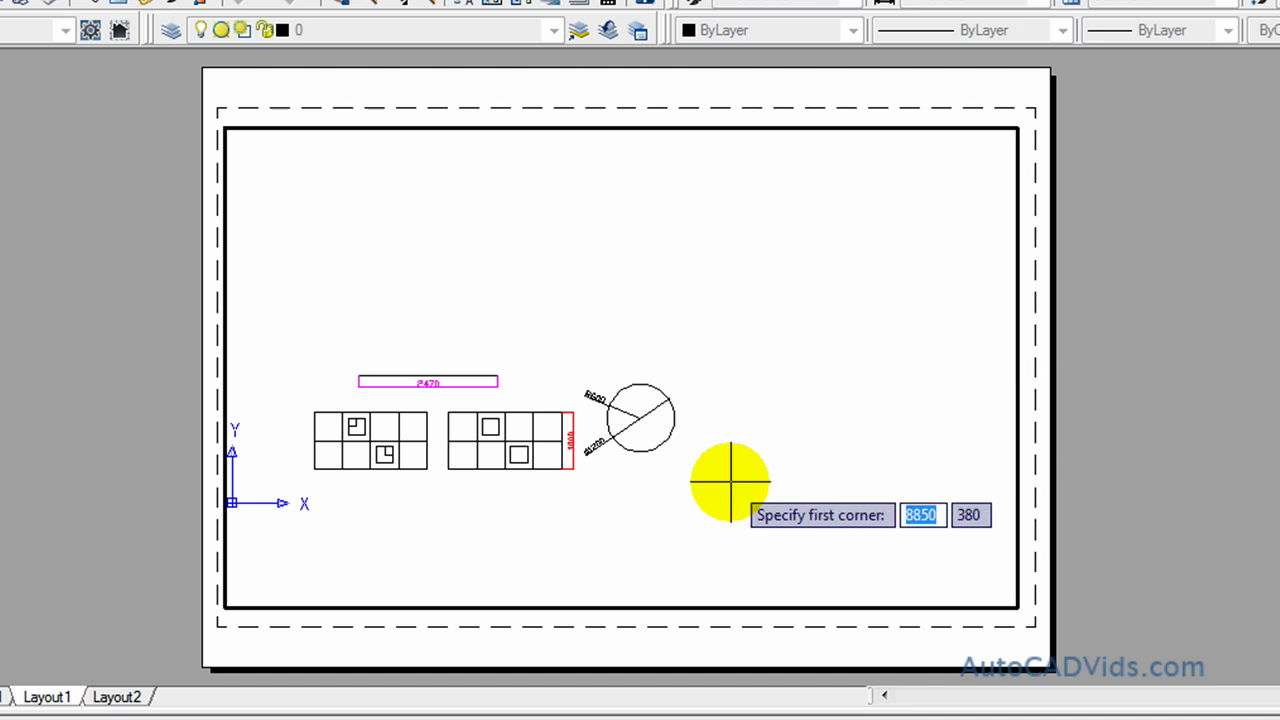
pyautogui.click(726, 514)
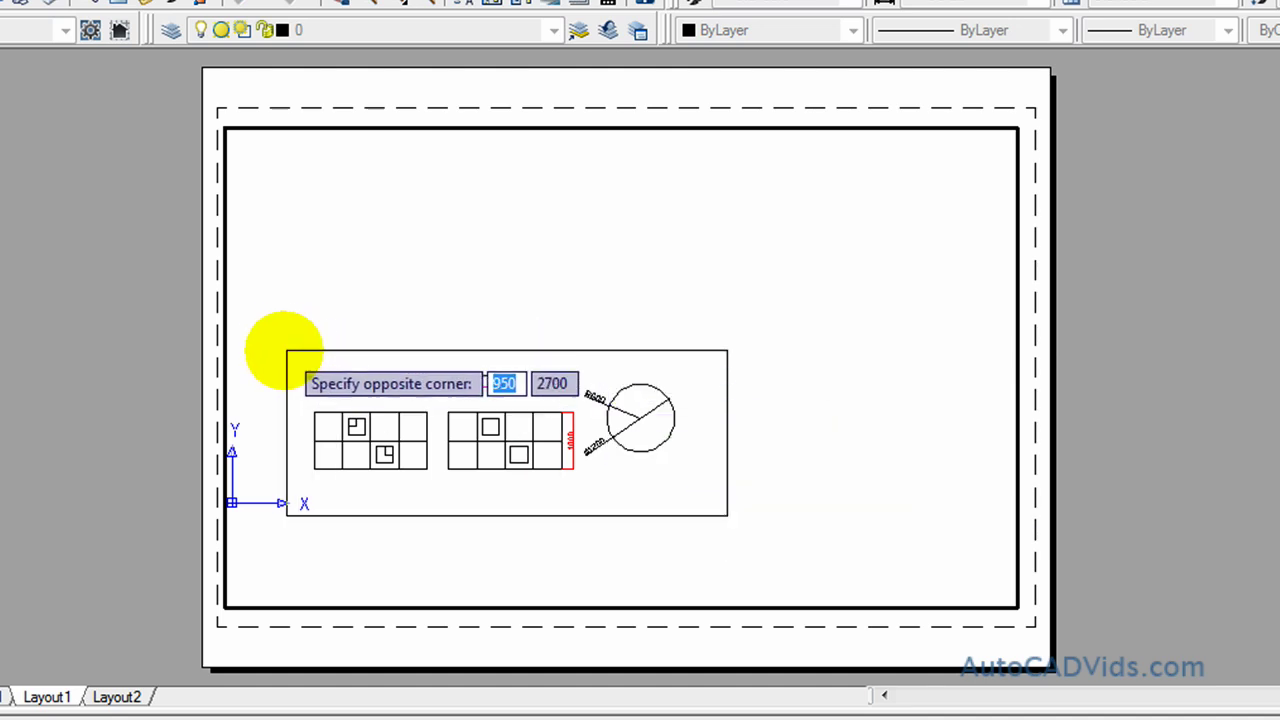
pyautogui.click(278, 344)
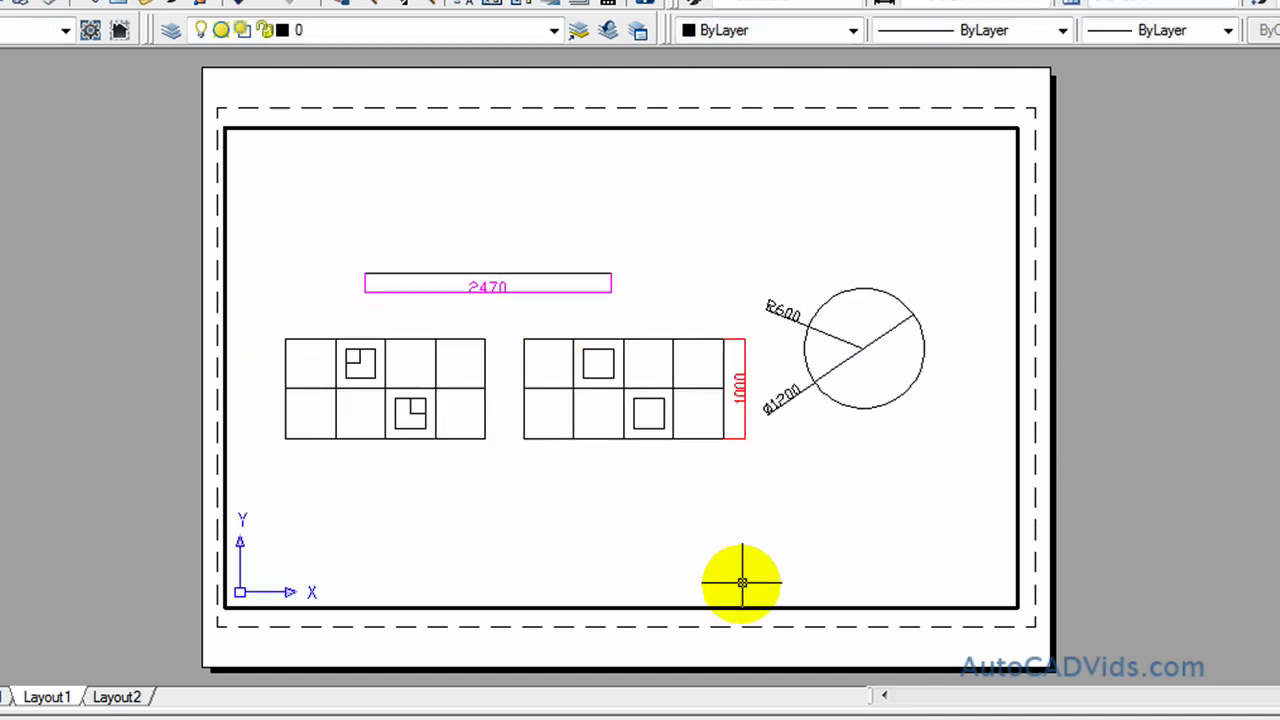
pyautogui.doubleClick(731, 646)
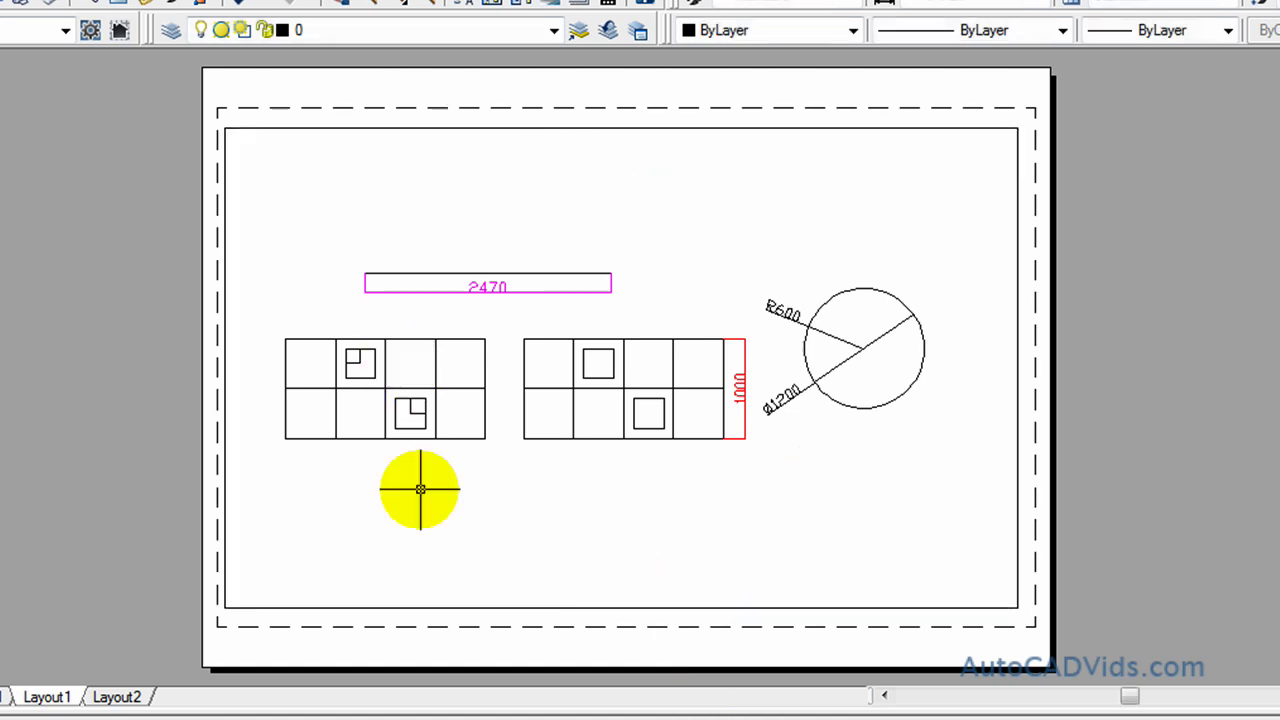
# Step: Open the Layout1 Plot dialog and dismiss the 'None' plot device warning
pyautogui.click(15, 0)
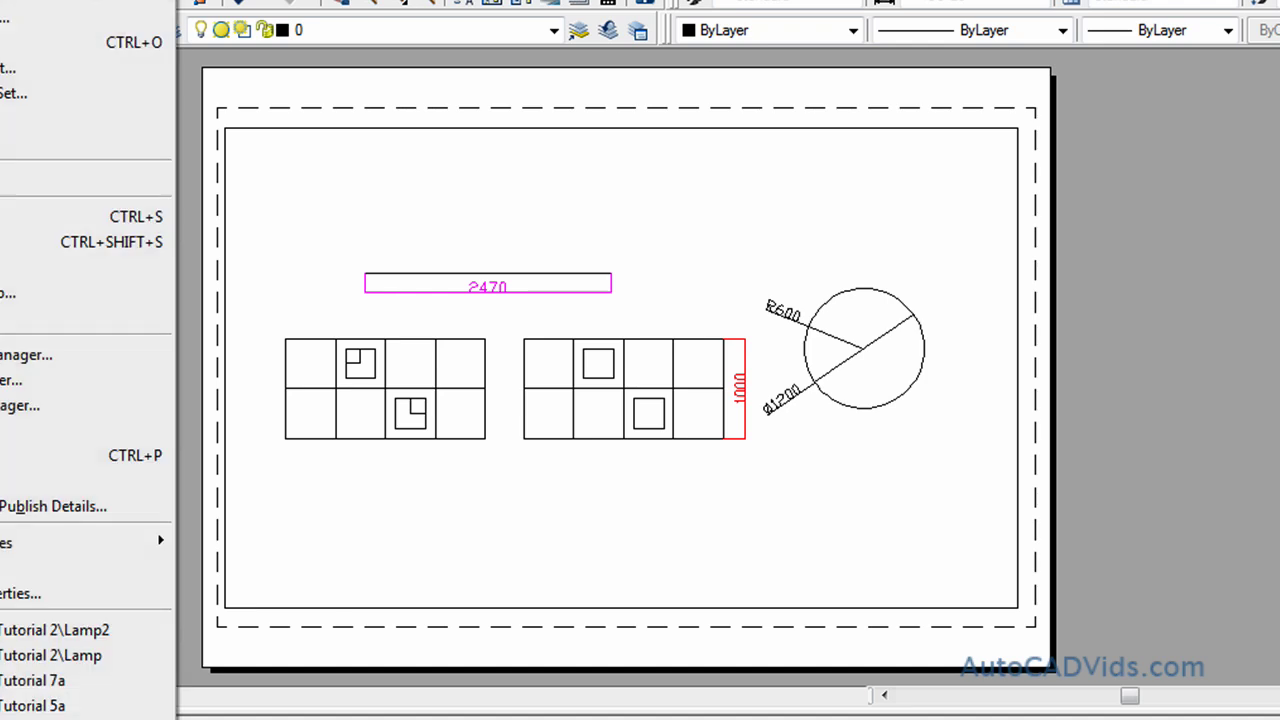
pyautogui.click(22, 455)
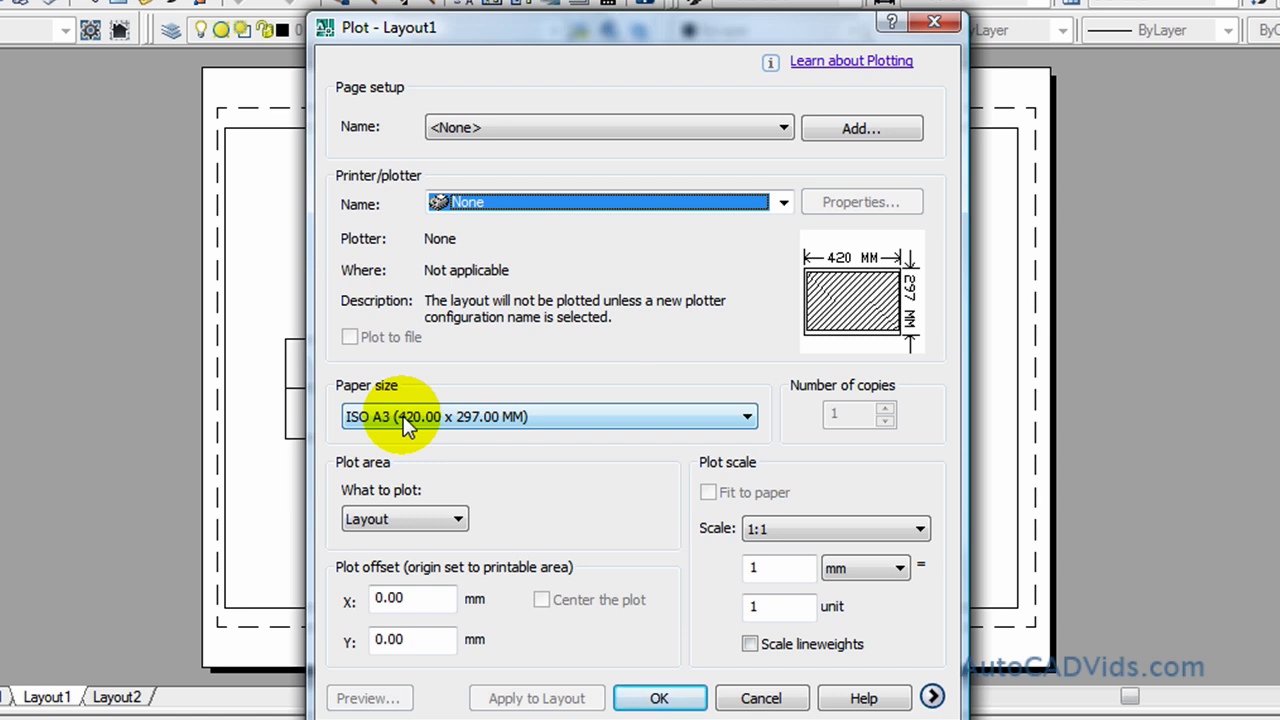
pyautogui.click(672, 700)
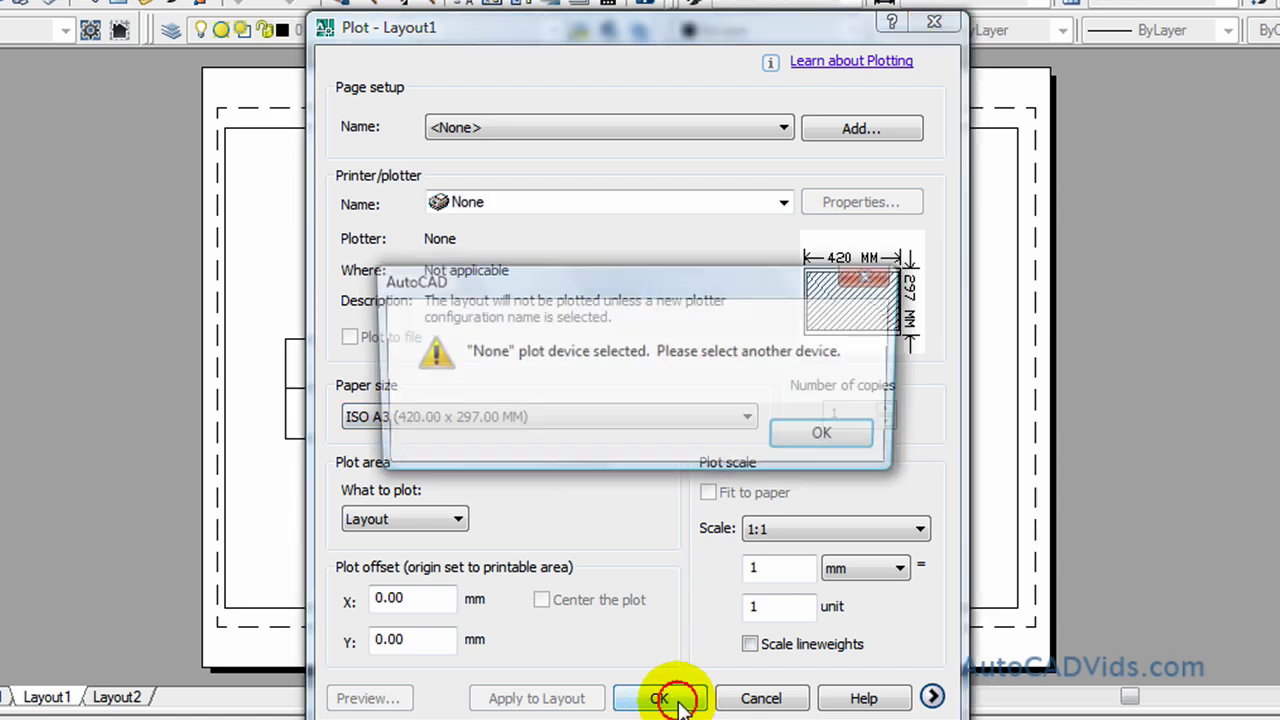
pyautogui.click(828, 437)
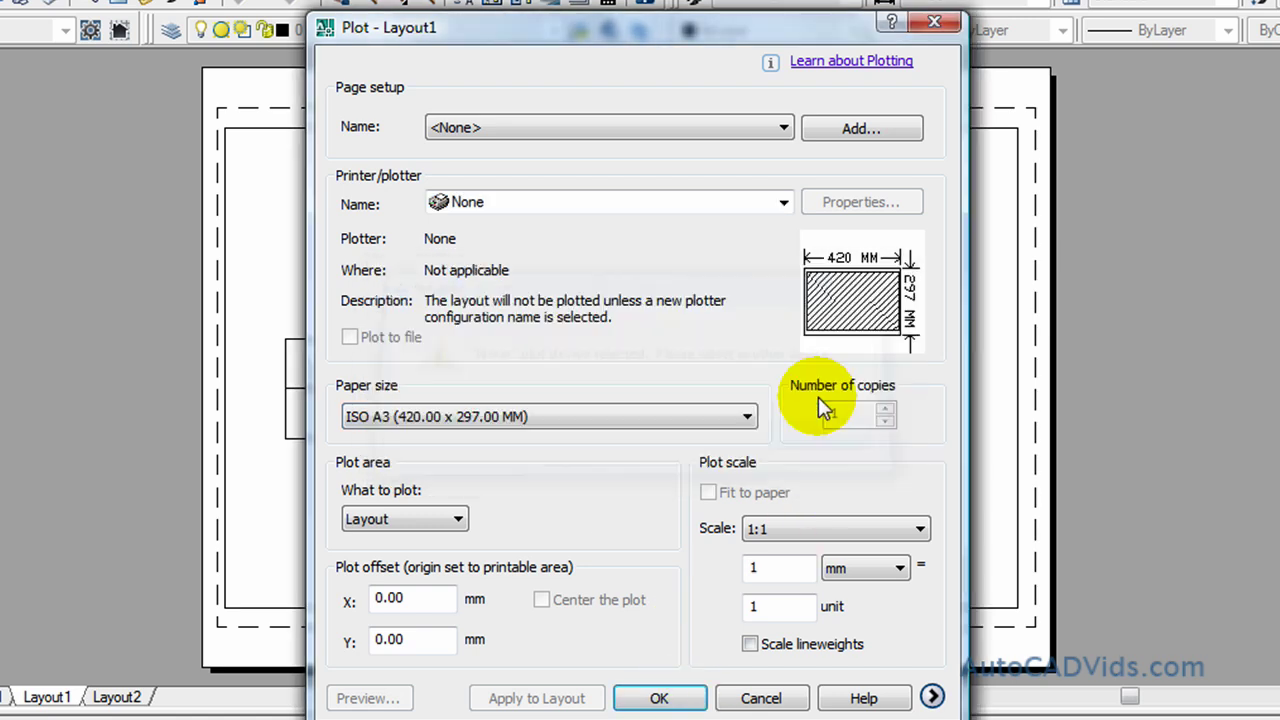
# Step: Select DWG To PDF.pc3 as the printer/plotter for the ISO A3 plot
pyautogui.click(783, 205)
pyautogui.moveTo(785, 256); pyautogui.dragTo(785, 294)
pyautogui.click(748, 316)
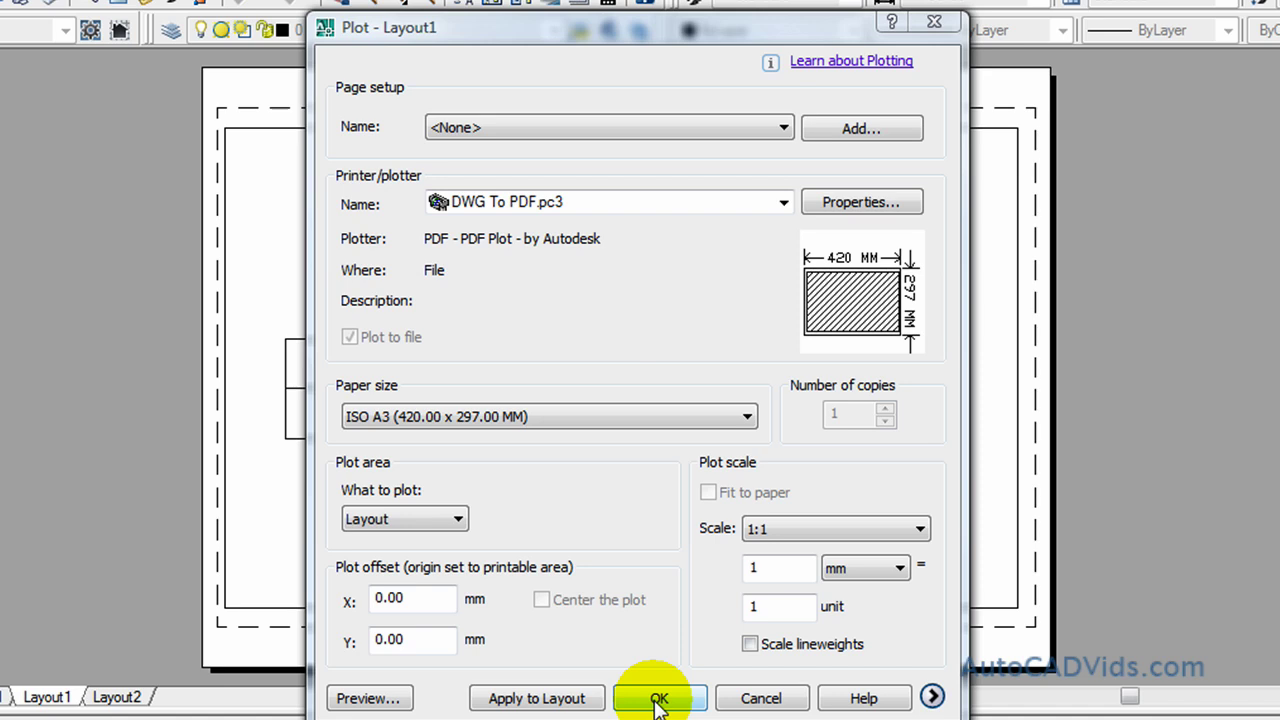
pyautogui.click(783, 201)
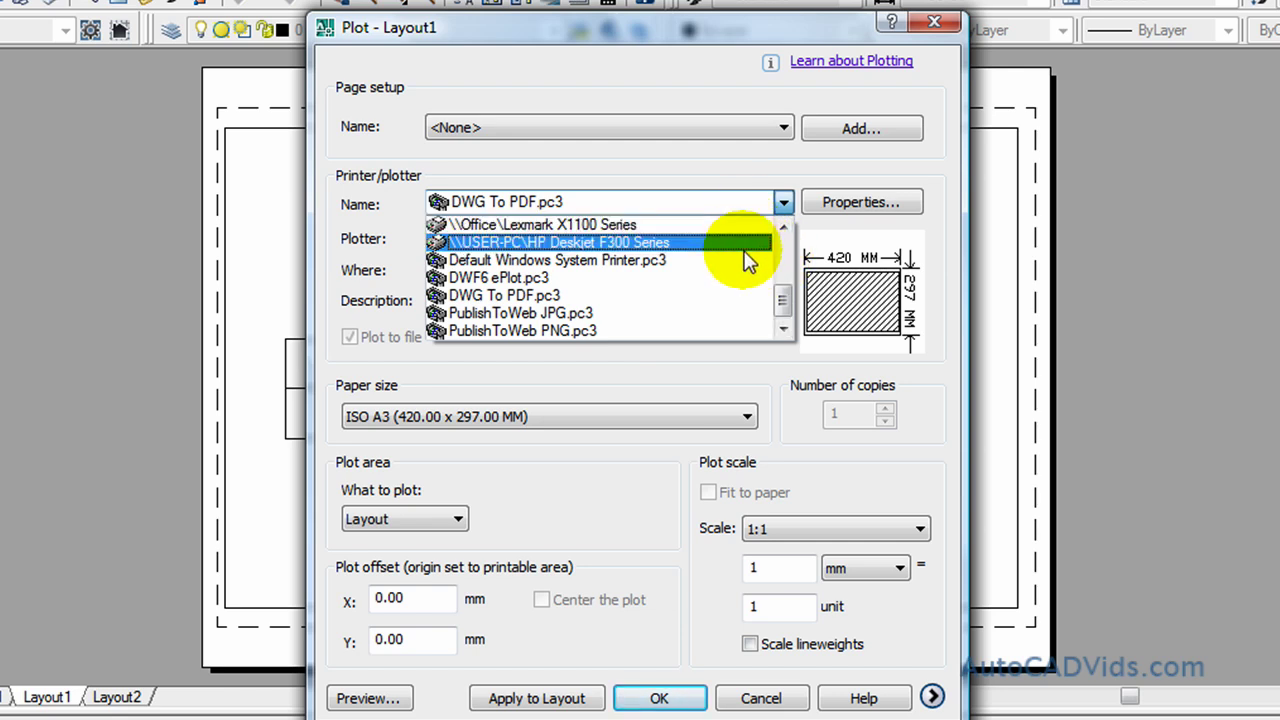
pyautogui.click(712, 360)
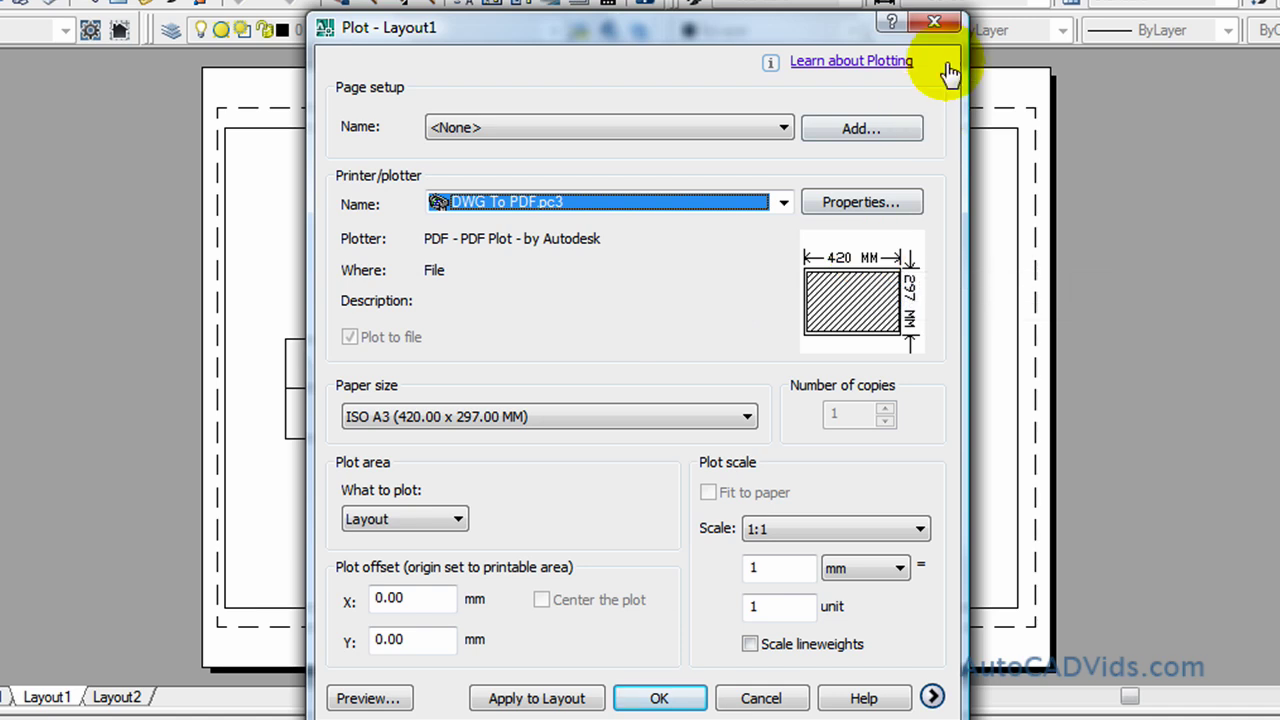
pyautogui.click(935, 24)
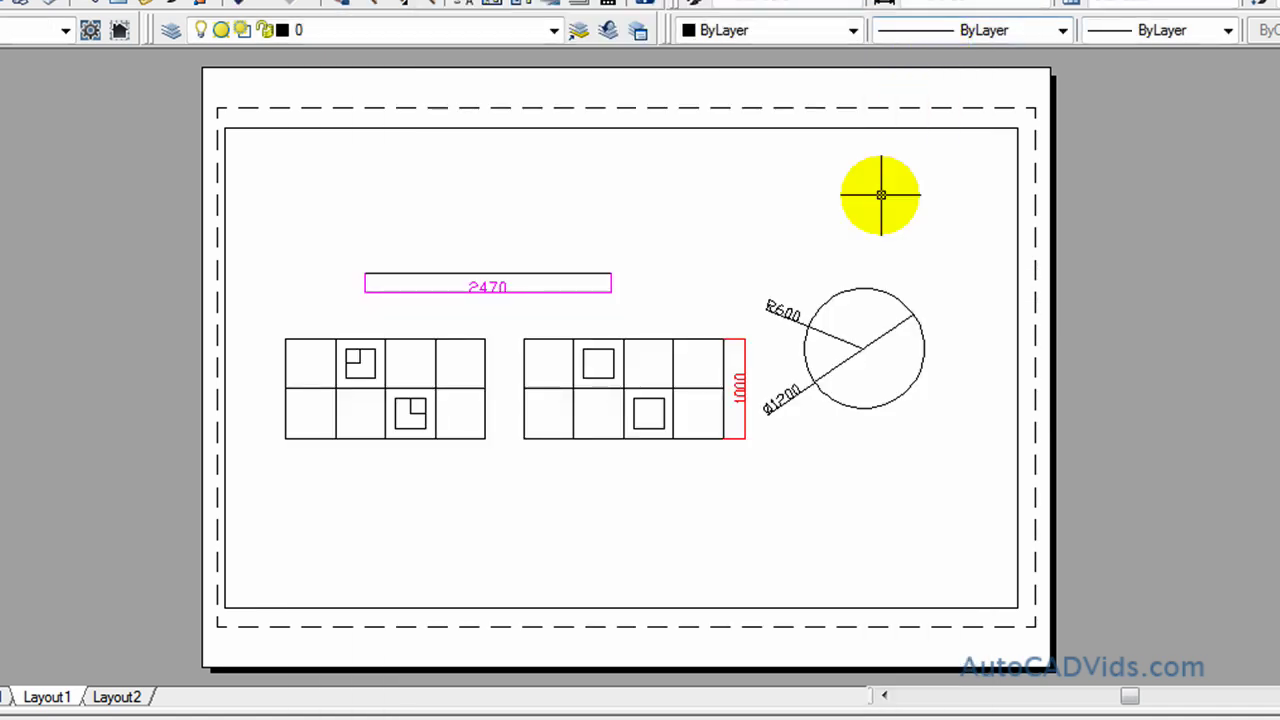